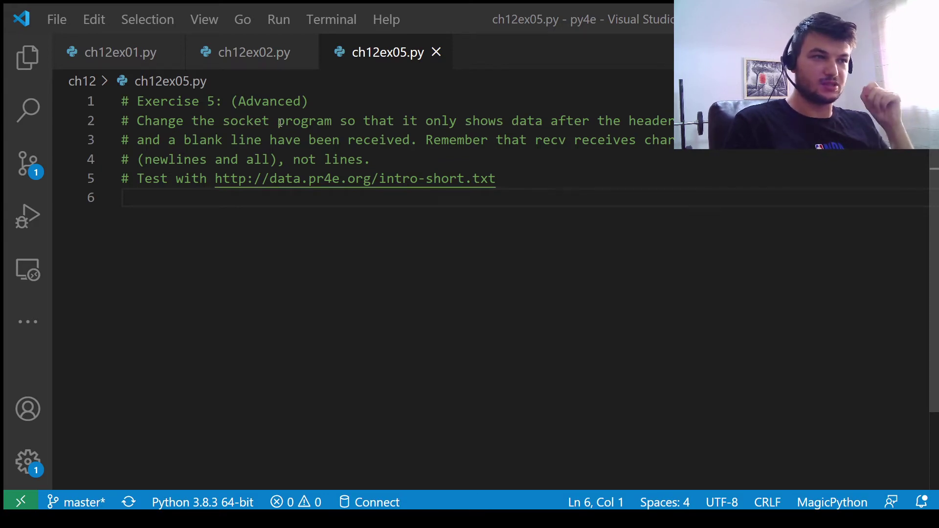
Step: Switch the editor to the ch12ex02.py tab holding the Exercise 2 socket program
left_click(260, 64)
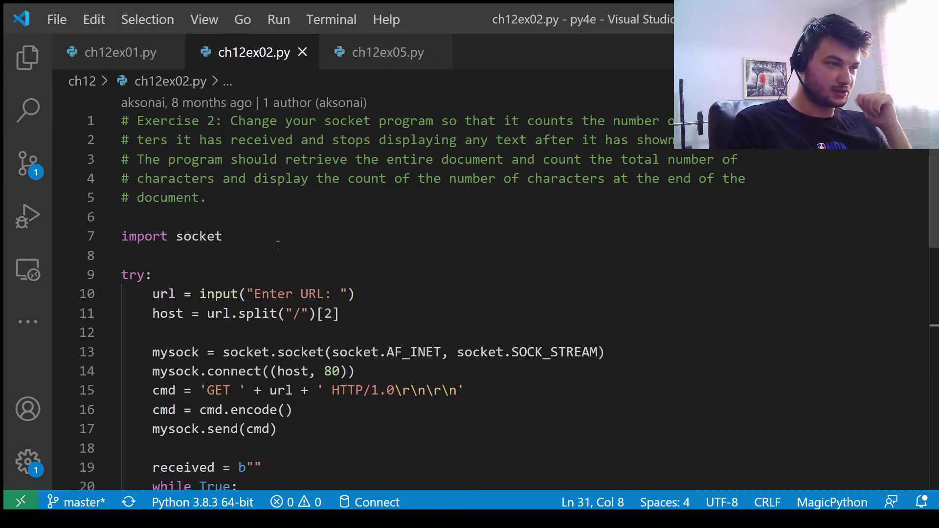
scroll(311, 252, "down", 5)
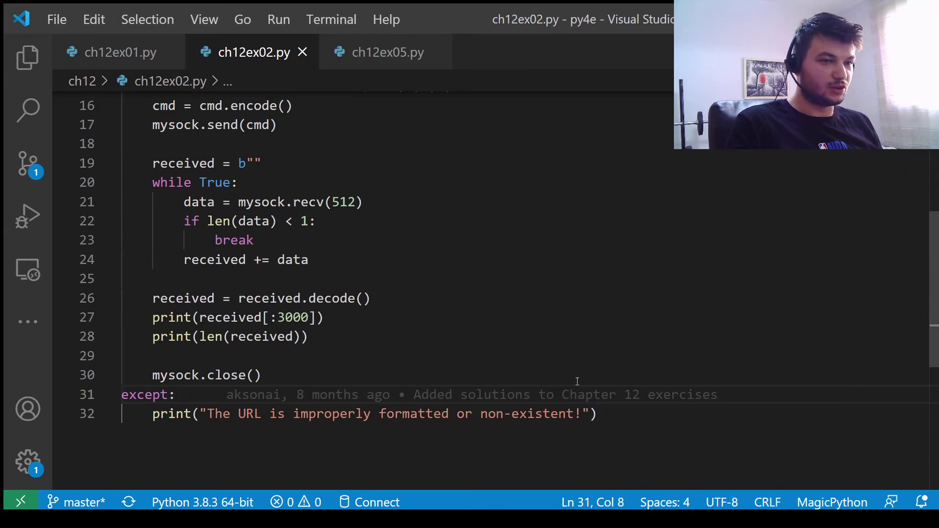
left_click_drag(648, 410, 119, 272)
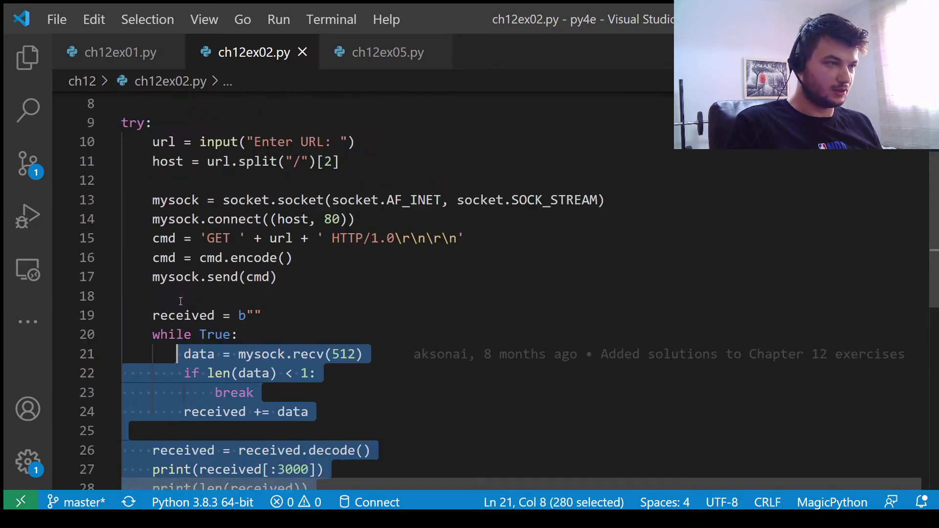
Step: Paste the Exercise 2 socket code into ch12ex05.py and select the line-5 test URL
left_click_drag(119, 272, 97, 189)
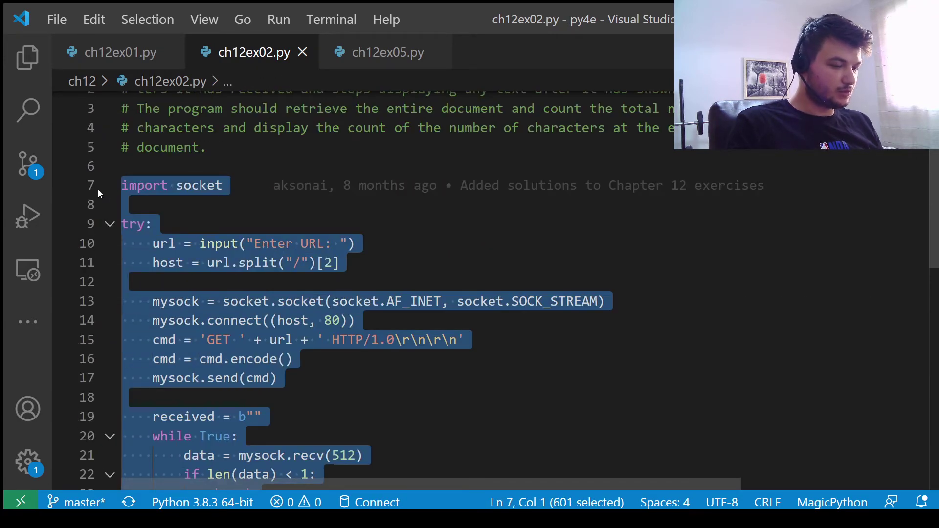
left_click(367, 53)
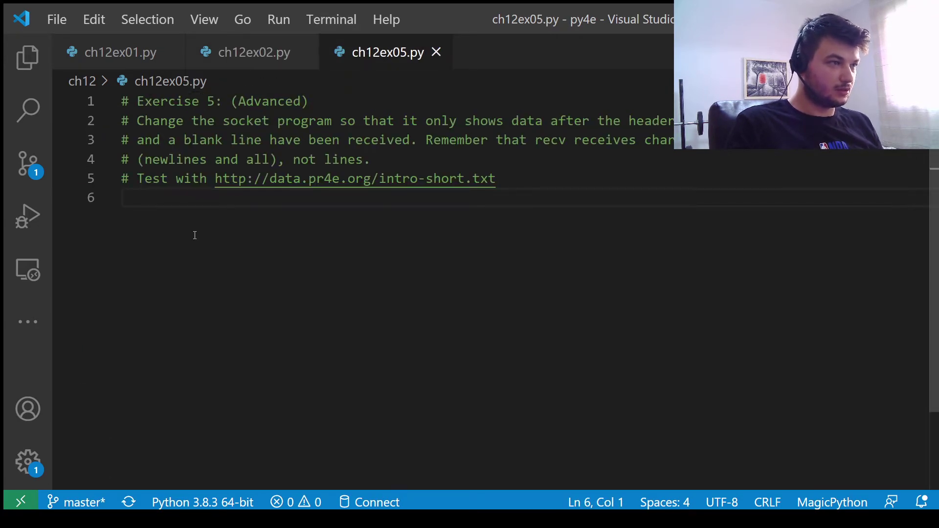
key("ctrl+v")
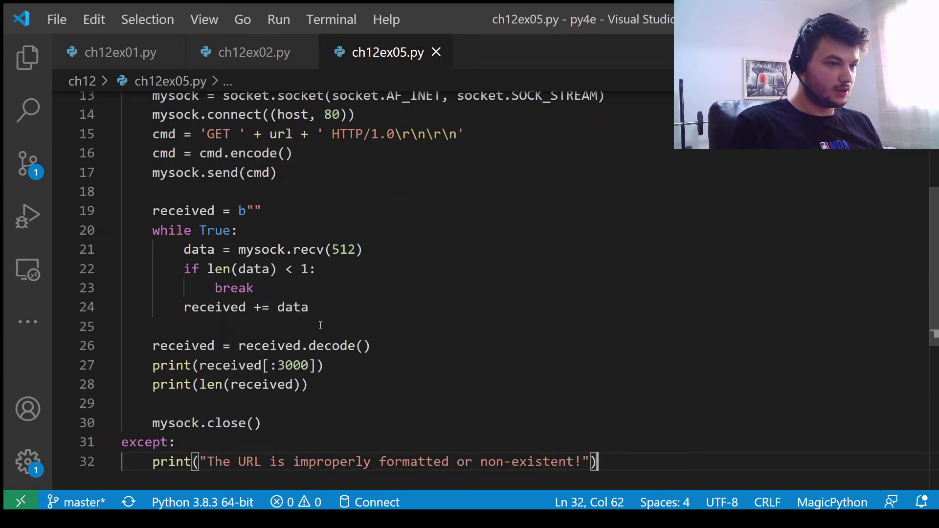
scroll(320, 325, "up", 3)
scroll(321, 325, "up", 1)
scroll(320, 327, "up", 1)
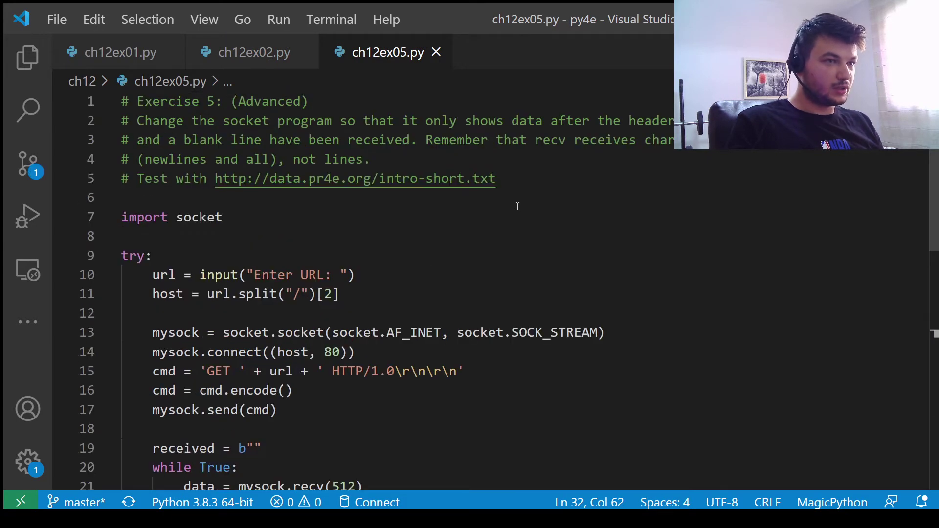
scroll(518, 206, "down", 1)
scroll(473, 265, "down", 4)
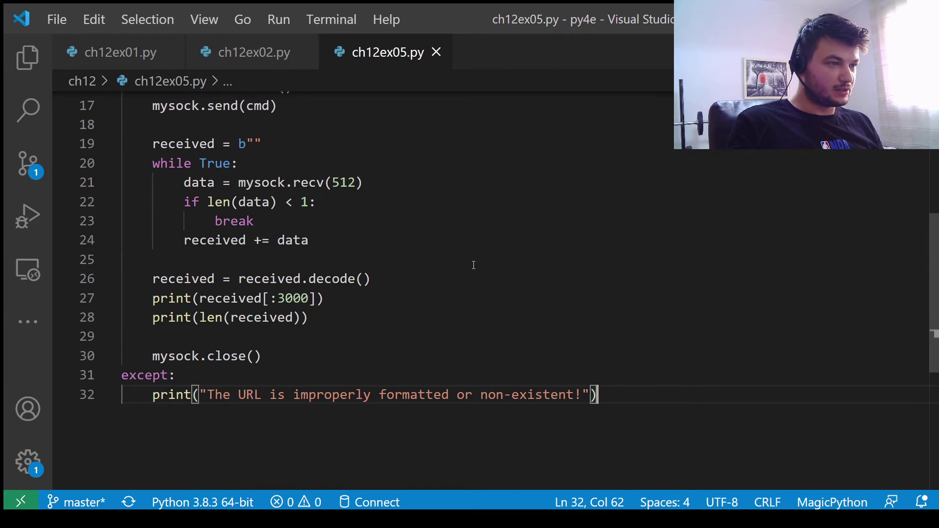
scroll(474, 265, "up", 5)
left_click_drag(505, 186, 214, 177)
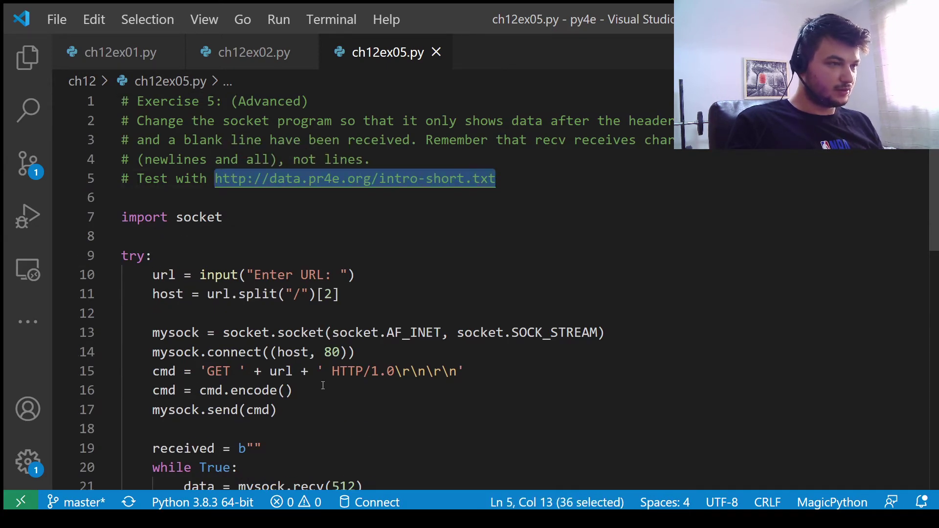
scroll(322, 385, "down", 2)
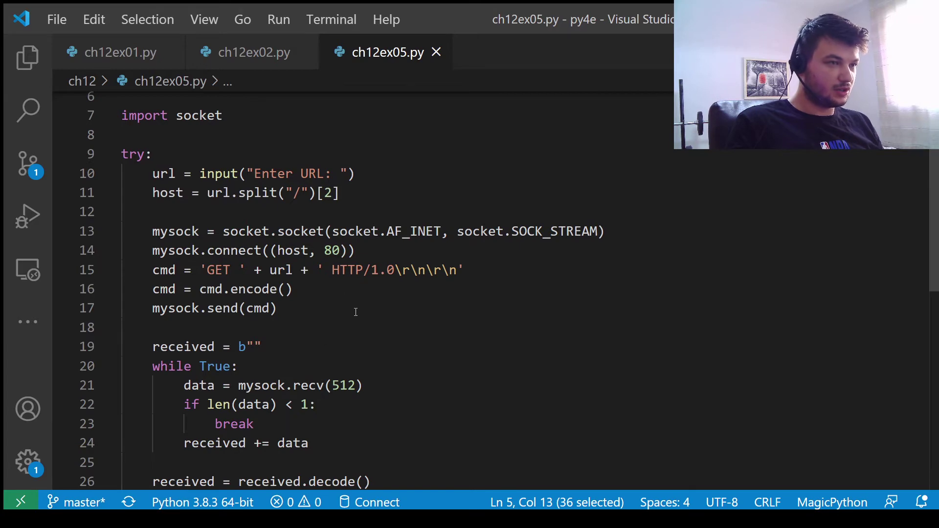
scroll(332, 377, "down", 2)
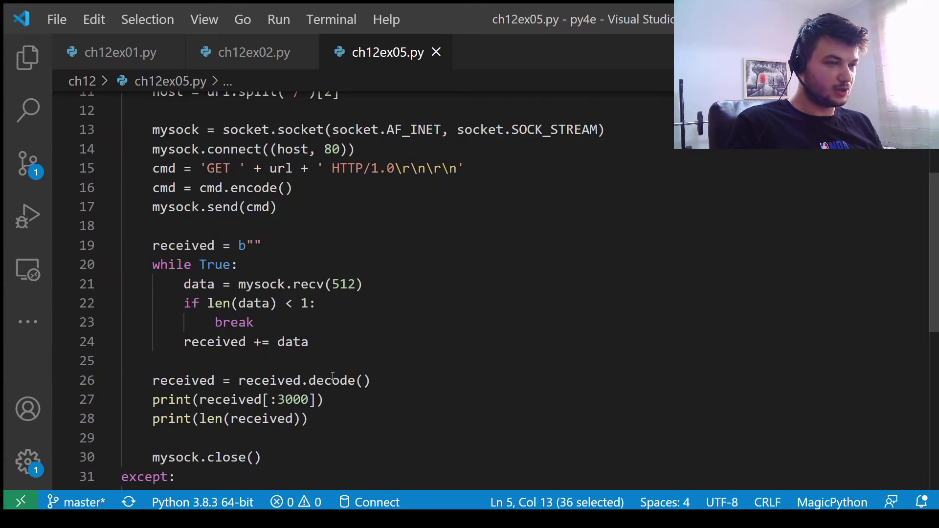
scroll(332, 378, "up", 4)
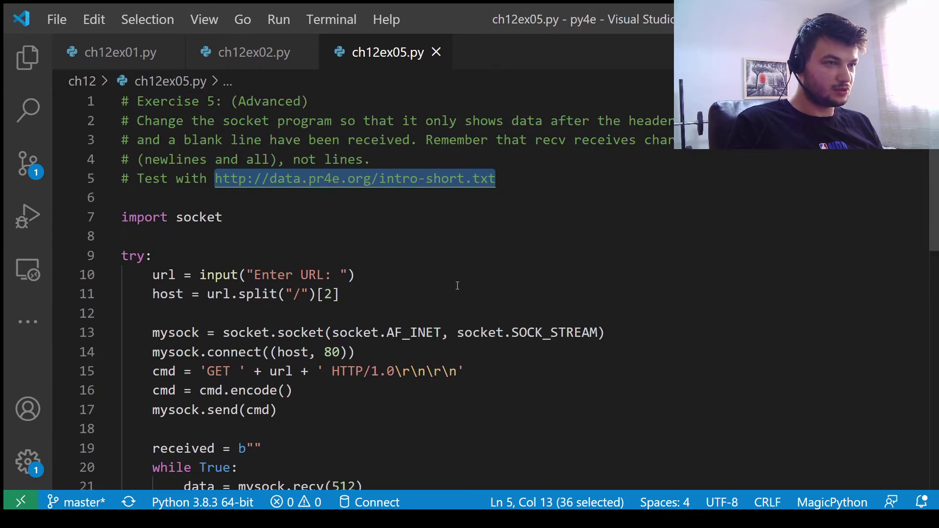
scroll(457, 286, "down", 5)
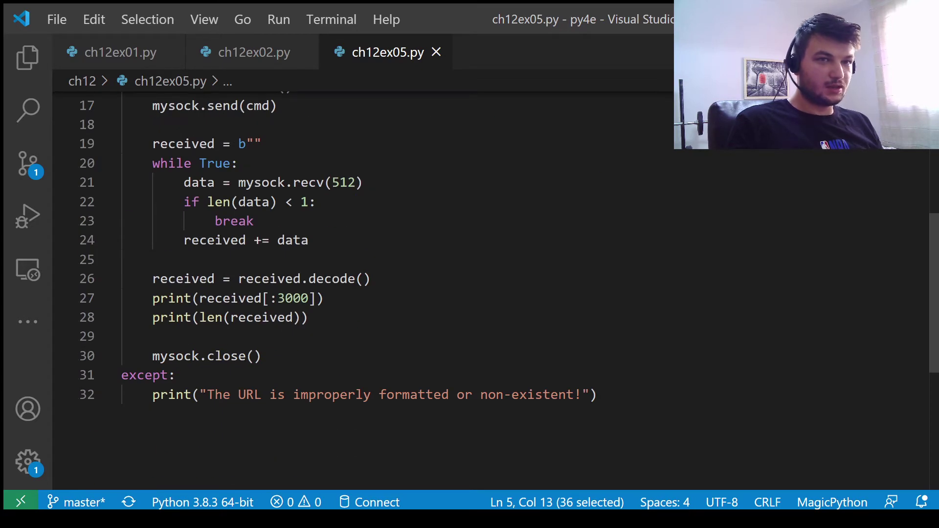
Step: Run ch12ex05.py and submit the pasted test URL at the prompt
key("ctrl+F5")
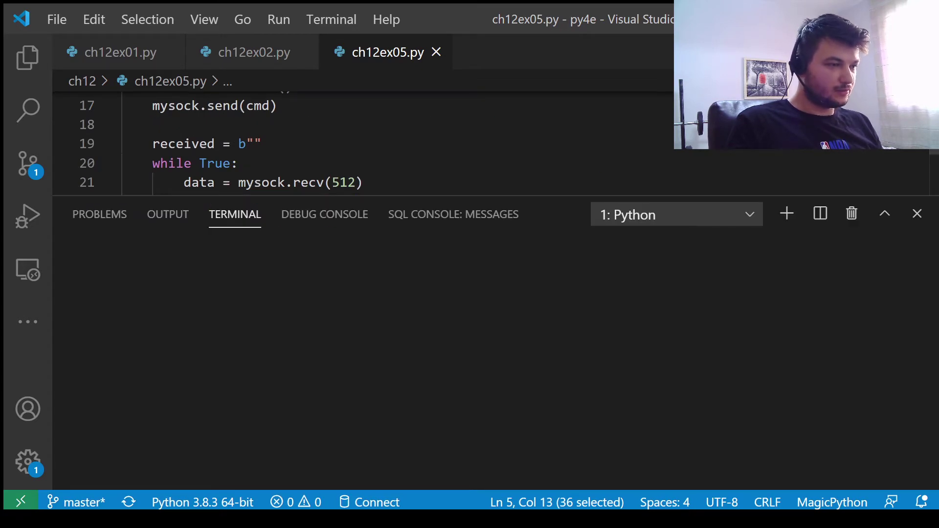
type("http://data.pr4e.org/intro-short.txt")
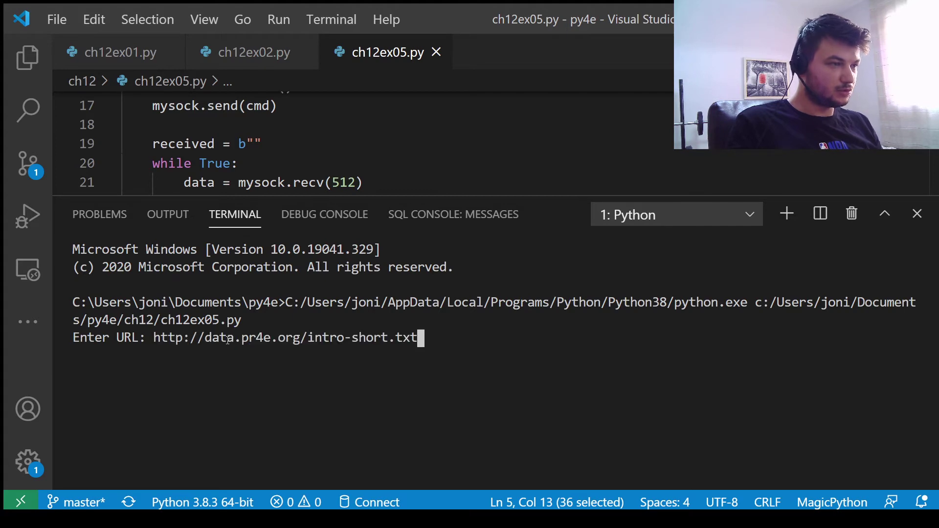
key("Return")
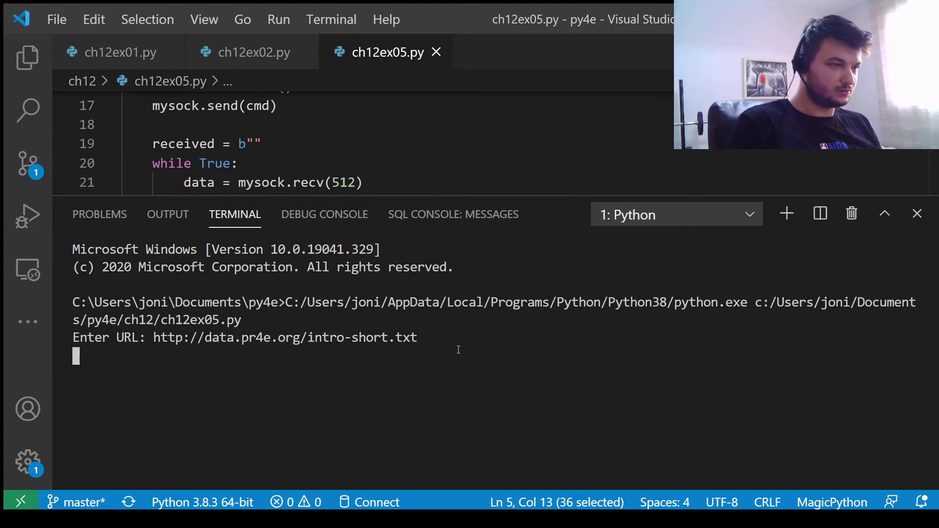
scroll(288, 414, "up", 4)
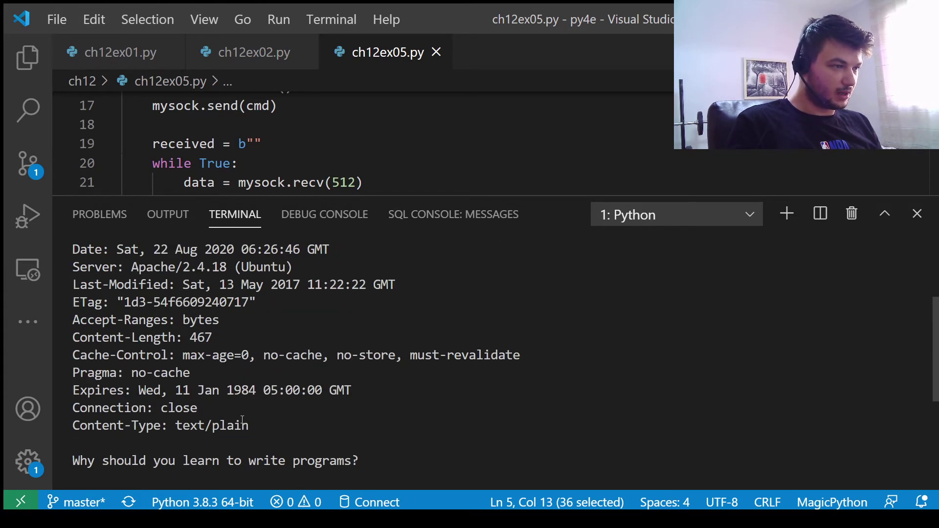
scroll(242, 420, "up", 2)
scroll(241, 411, "up", 1)
scroll(232, 387, "down", 2)
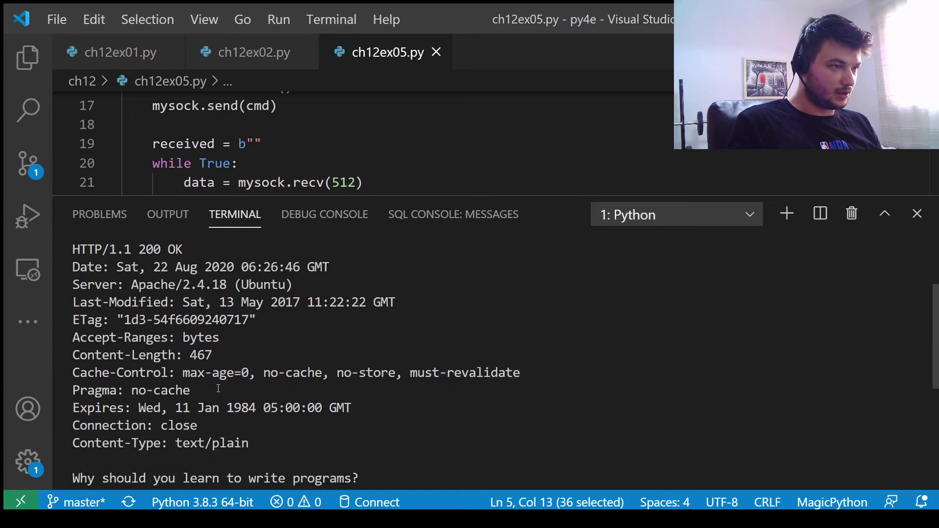
scroll(221, 389, "down", 4)
scroll(217, 387, "up", 4)
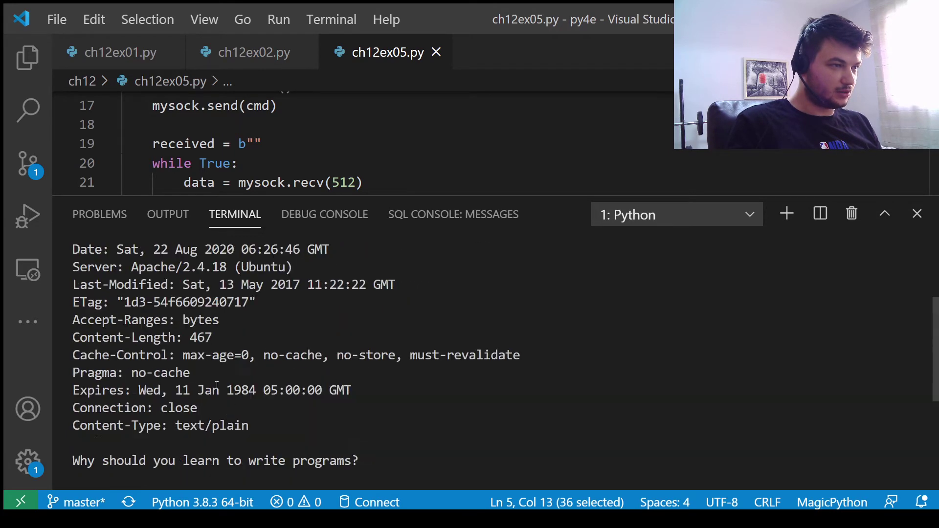
scroll(151, 373, "up", 1)
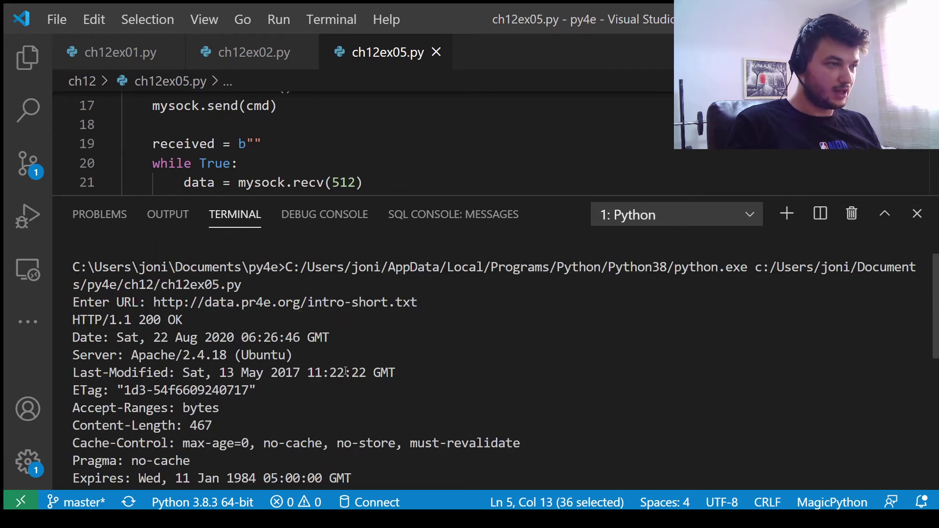
scroll(234, 364, "down", 2)
scroll(343, 370, "down", 2)
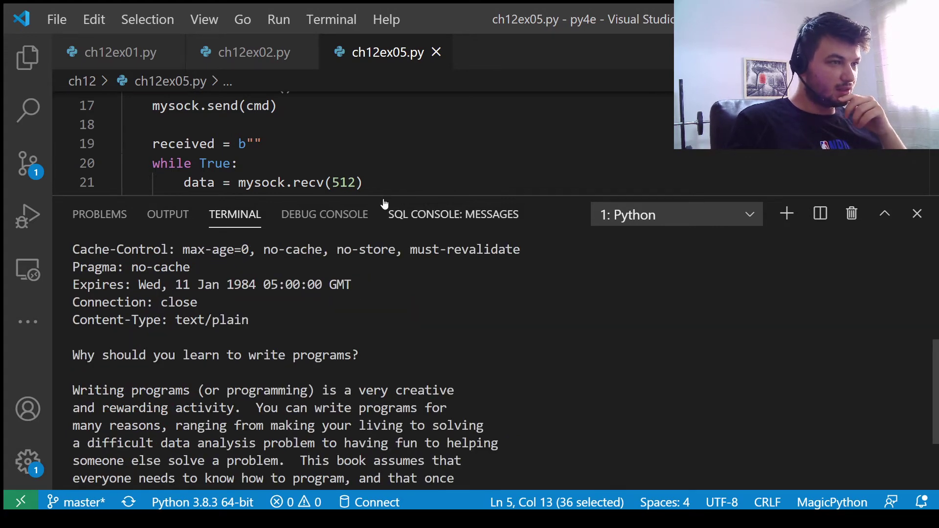
scroll(221, 385, "down", 2)
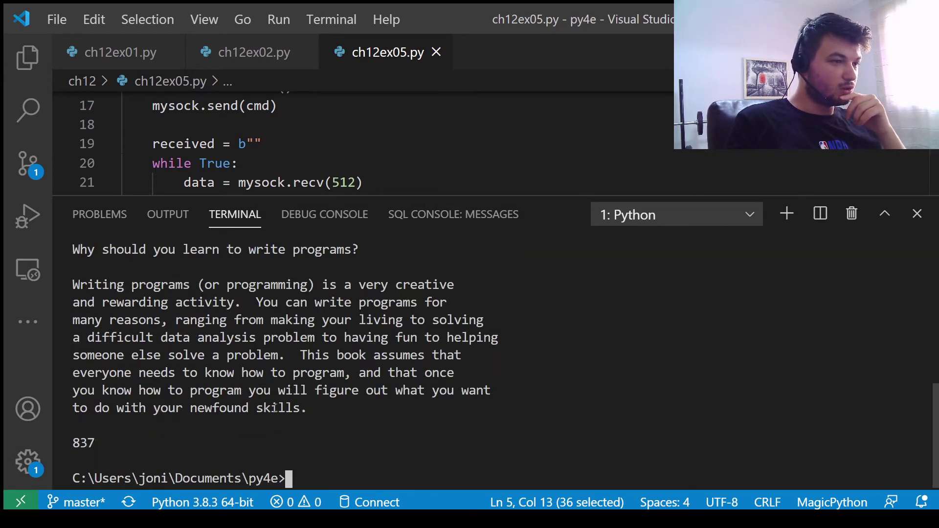
Step: Review the printed headers and document text in the output, then clear the selection
left_click_drag(342, 415, 50, 295)
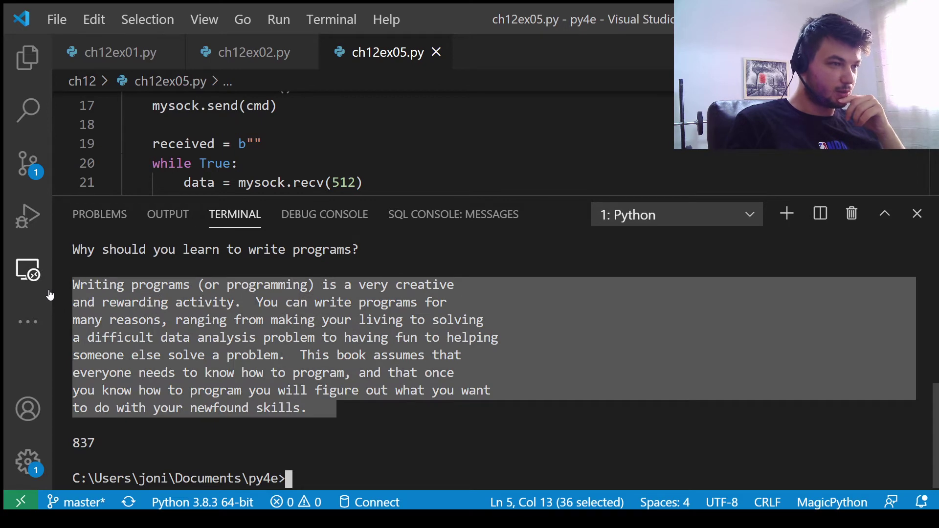
scroll(492, 352, "up", 2)
scroll(491, 353, "down", 2)
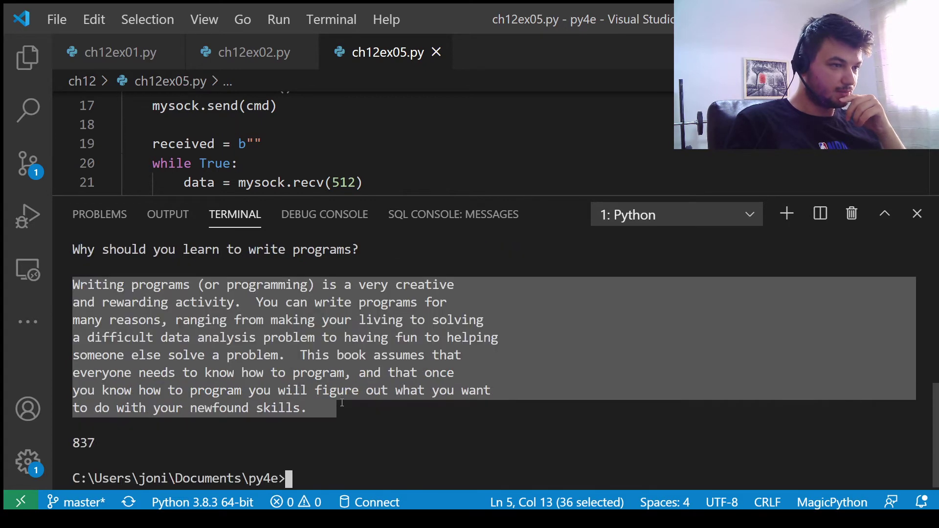
left_click_drag(337, 408, 74, 355)
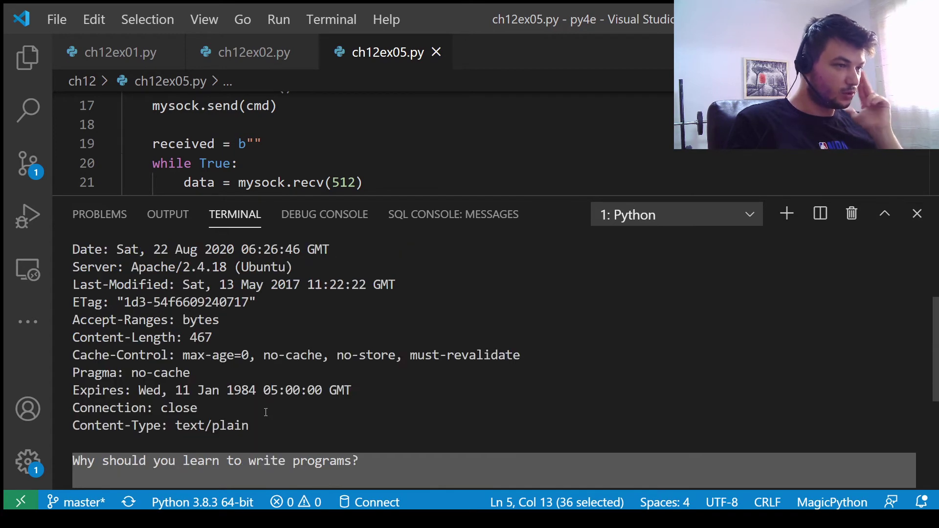
mouse_move(76, 351)
left_mouse_down()
mouse_move(103, 285)
mouse_move(72, 307)
left_mouse_up()
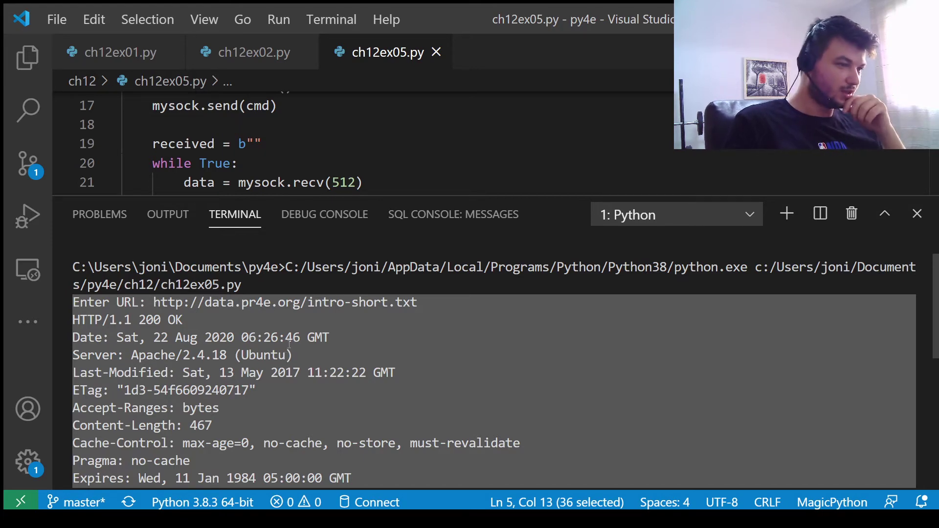
scroll(290, 343, "down", 4)
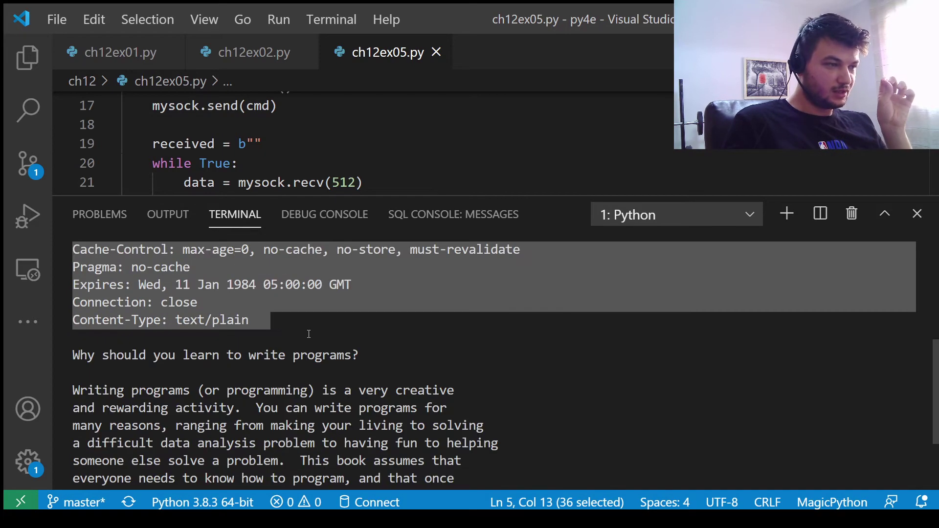
left_click(257, 333)
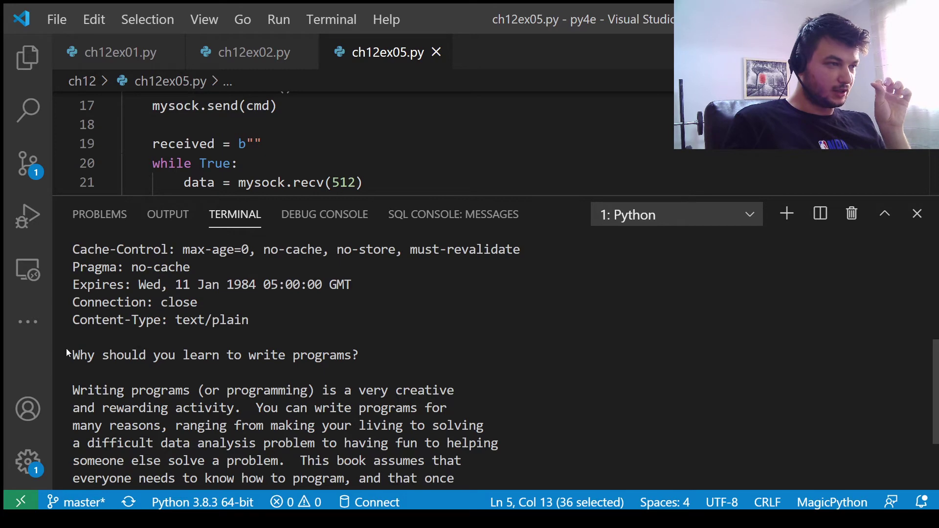
left_click_drag(76, 354, 467, 403)
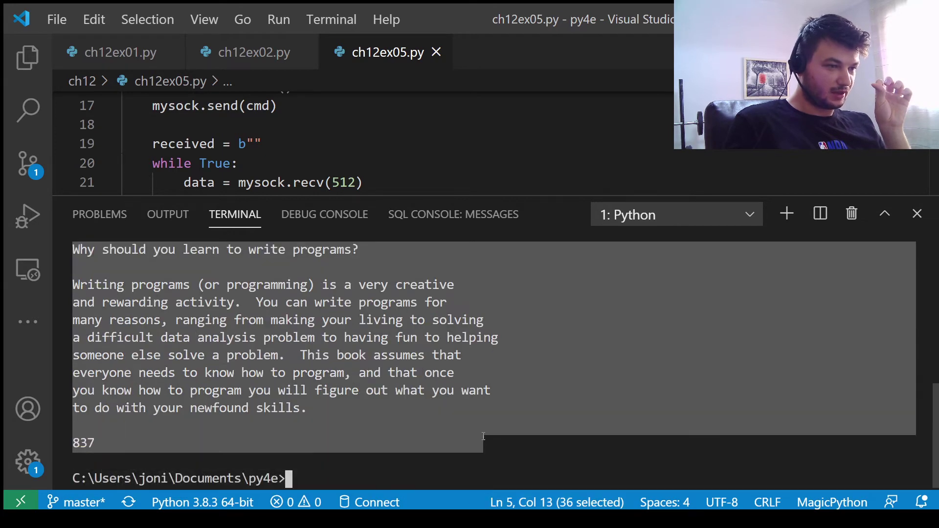
scroll(362, 432, "up", 4)
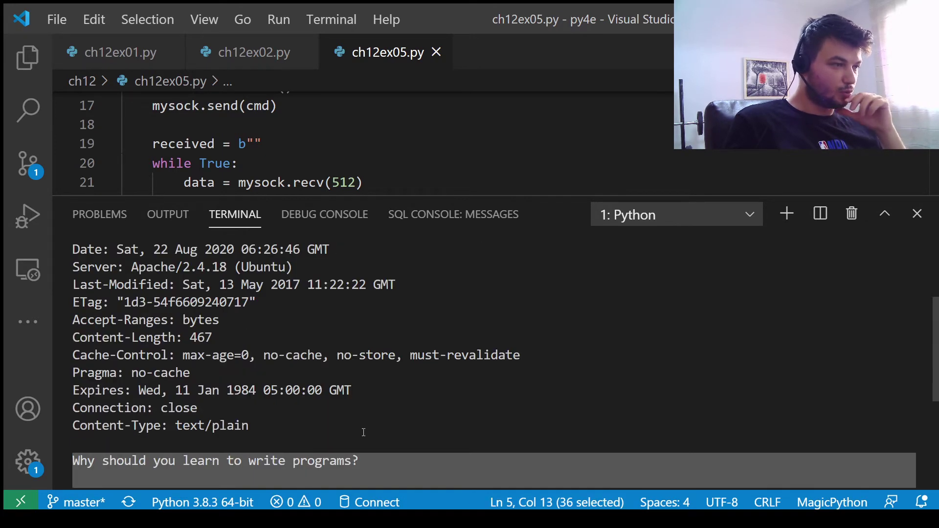
scroll(228, 437, "down", 2)
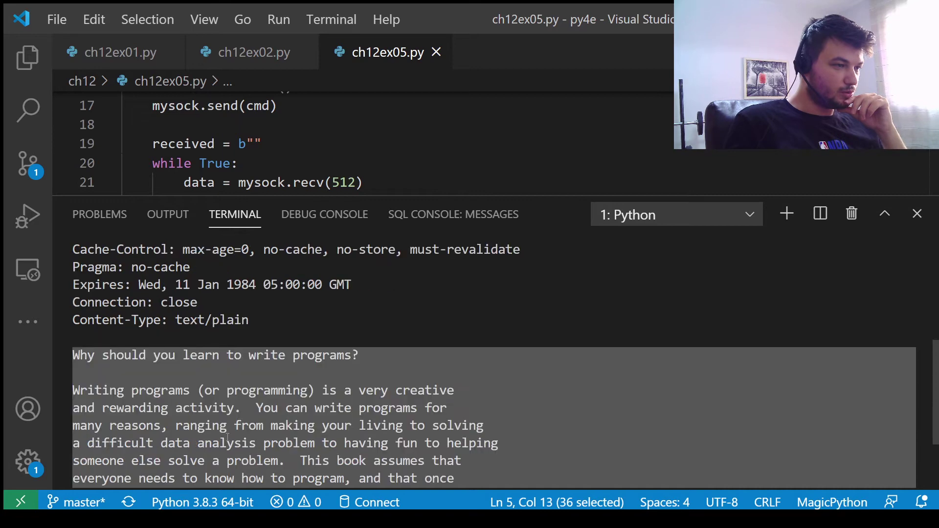
left_click(115, 338)
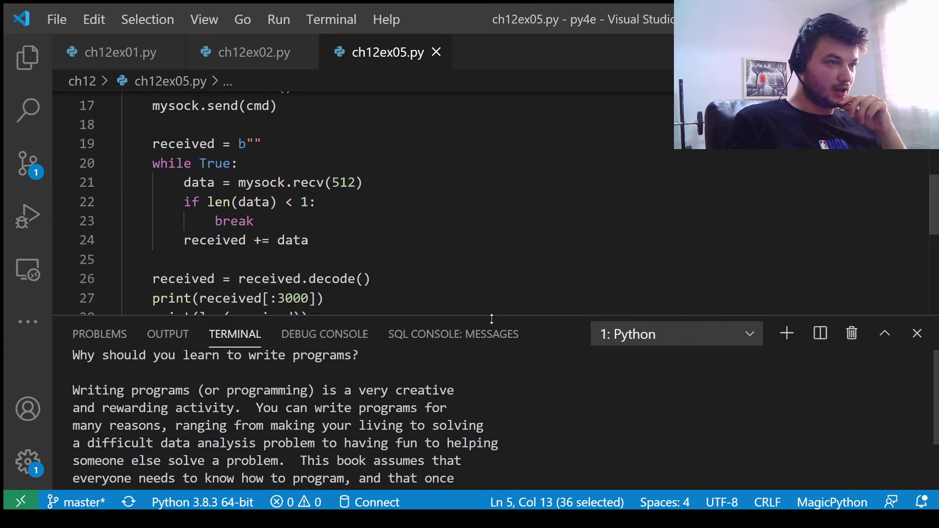
left_click_drag(508, 200, 470, 335)
scroll(341, 237, "down", 5)
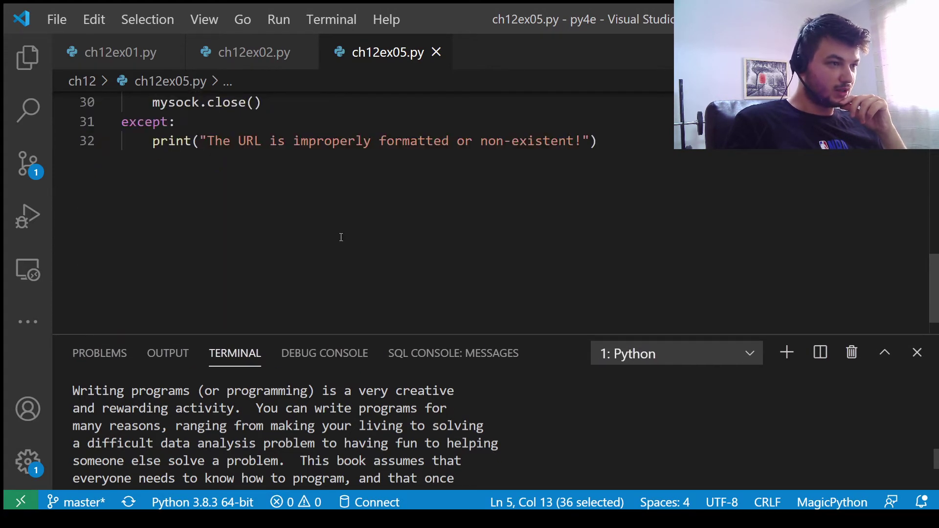
scroll(340, 237, "up", 2)
scroll(340, 236, "up", 2)
scroll(341, 237, "up", 2)
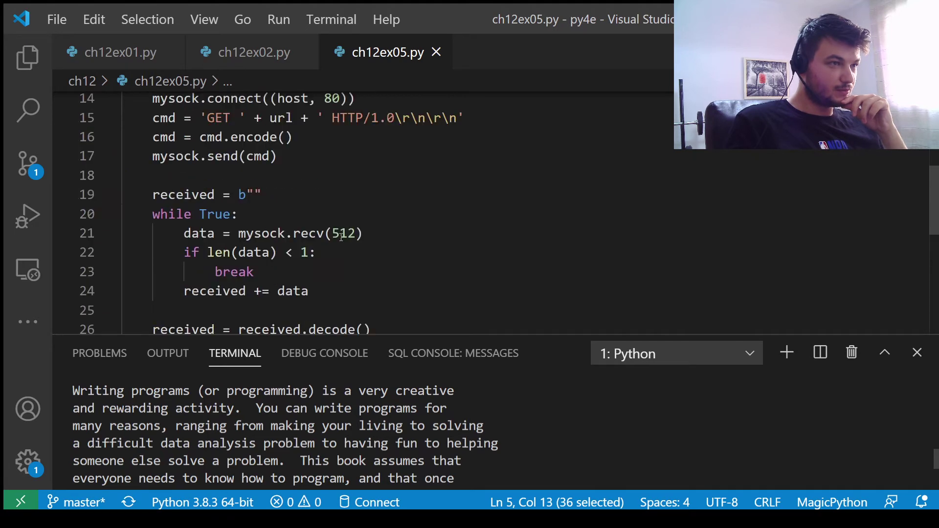
scroll(341, 237, "up", 1)
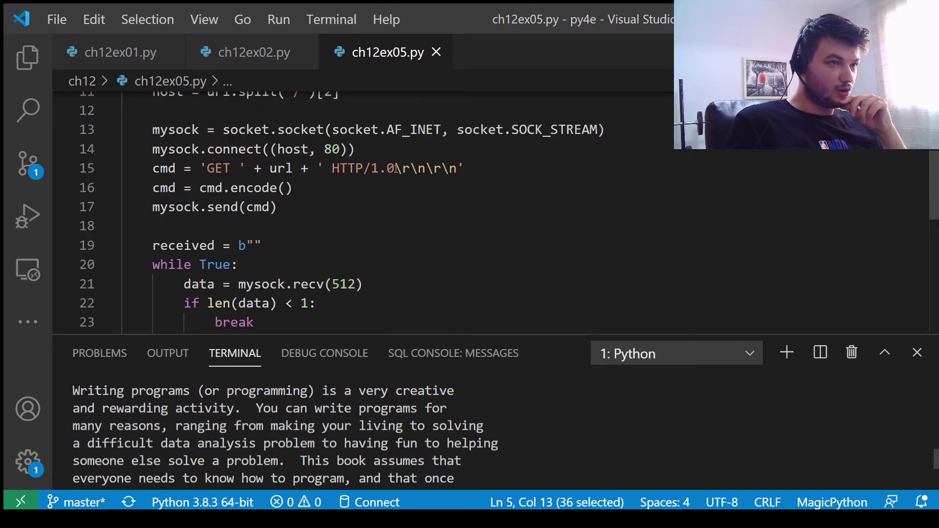
left_click_drag(395, 169, 460, 169)
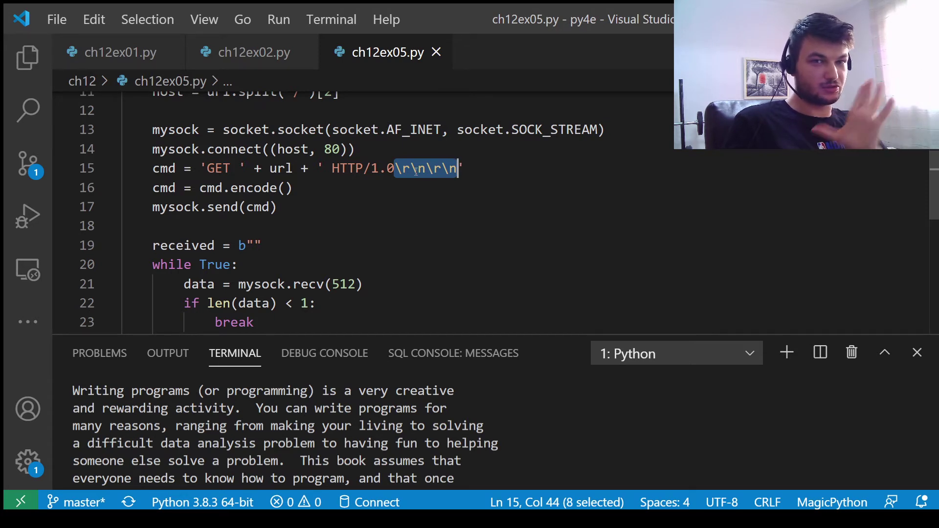
left_click(463, 168)
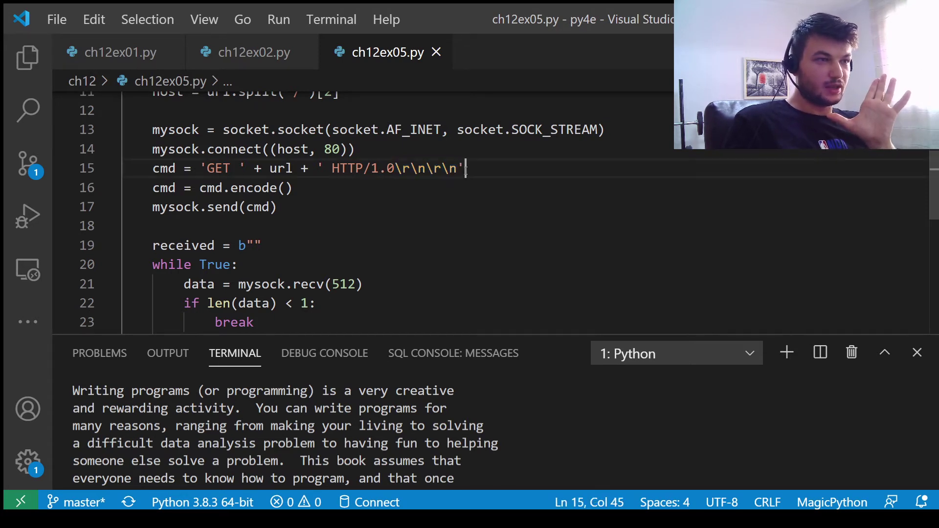
left_click_drag(457, 168, 396, 169)
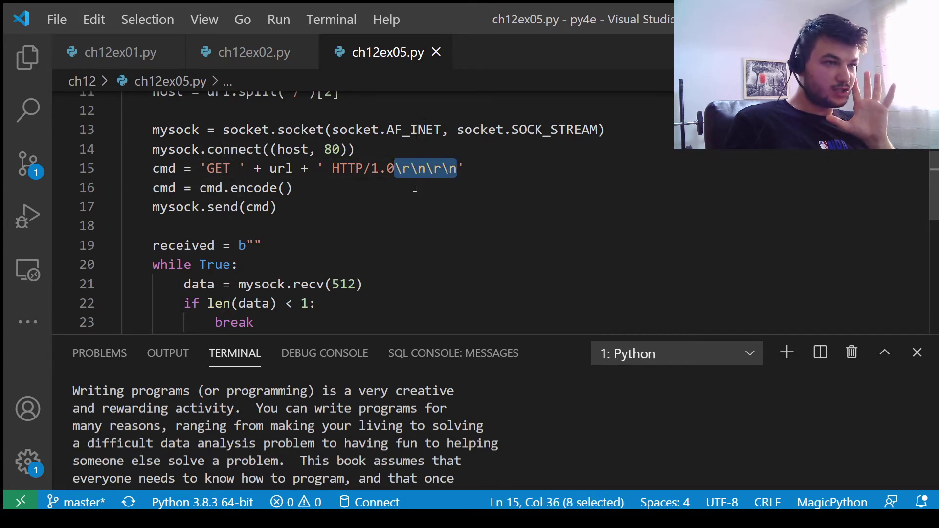
left_click(445, 168)
left_click_drag(456, 168, 394, 169)
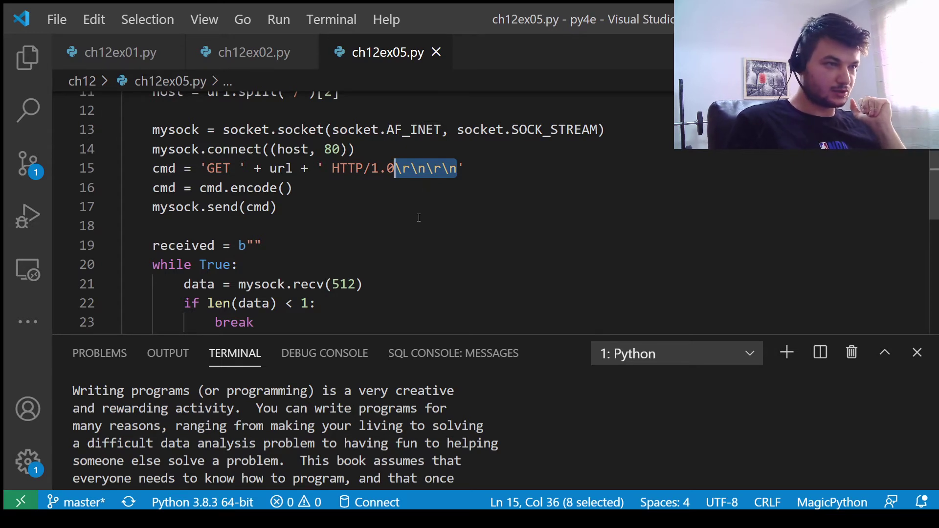
scroll(418, 218, "down", 1)
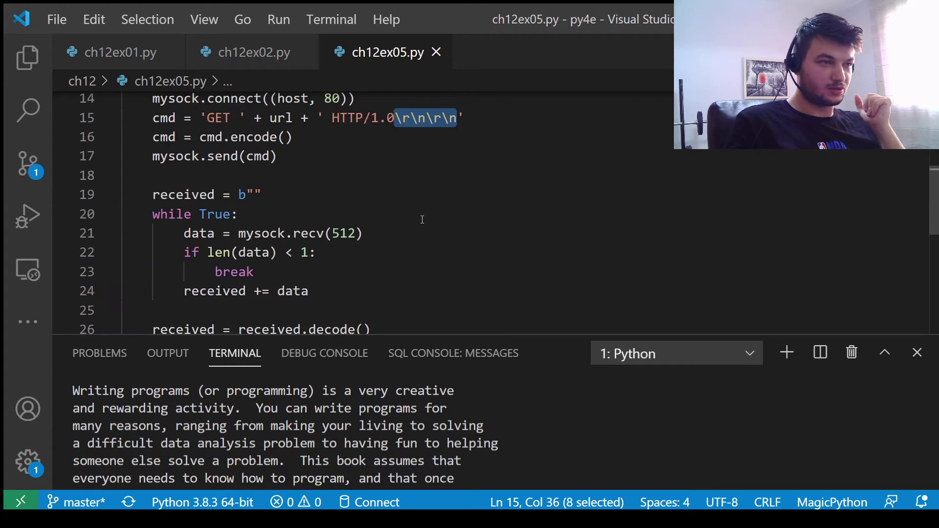
left_click(851, 353)
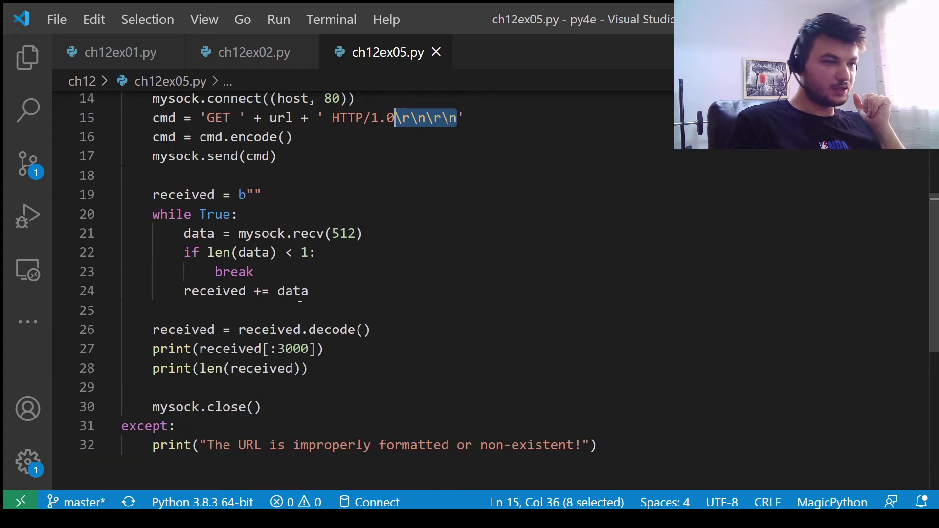
Step: Delete the two print statements on lines 27–28 and the decode line
left_click(330, 353)
left_click_drag(347, 381, 110, 355)
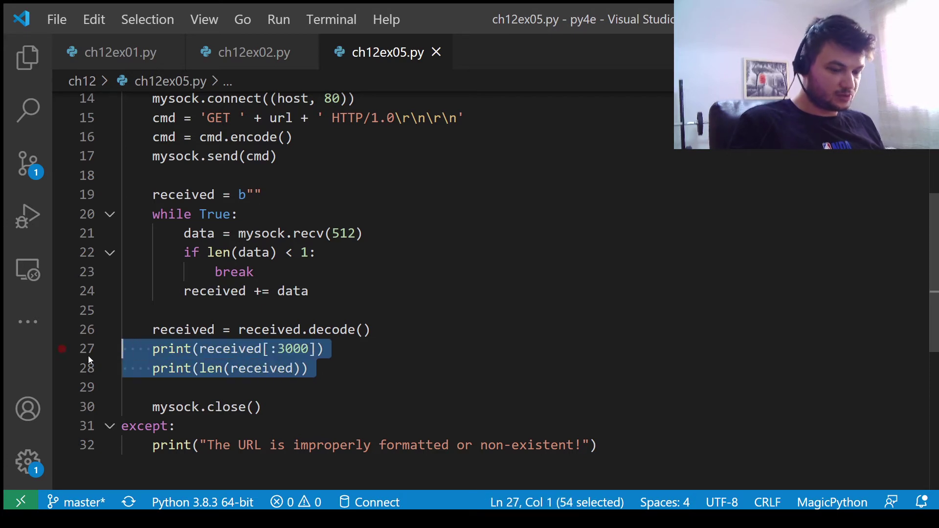
key("Delete")
key("BackSpace")
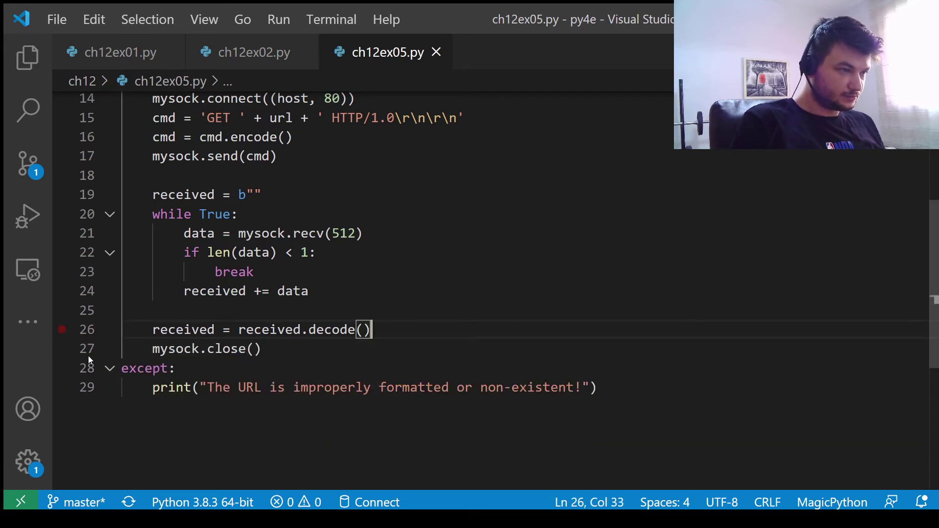
left_click(182, 330)
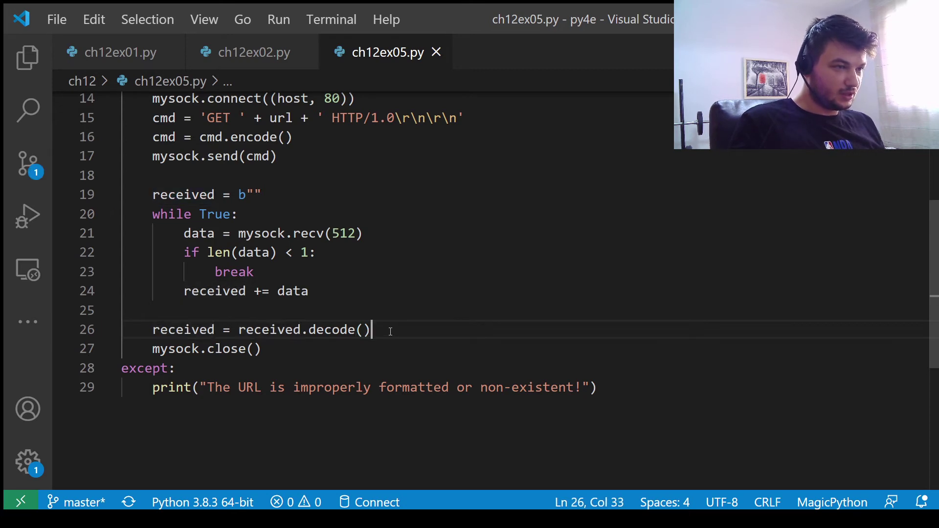
left_click_drag(389, 332, 153, 330)
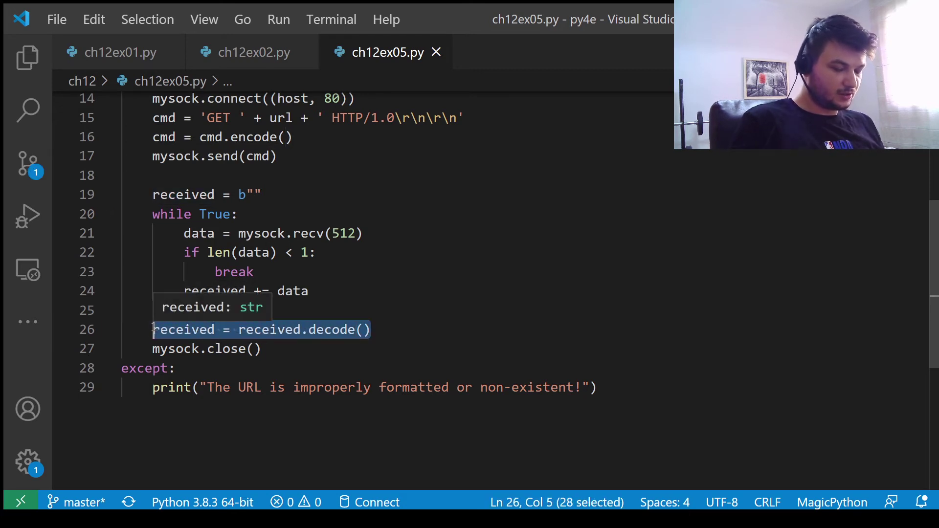
key("BackSpace")
key("BackSpace")
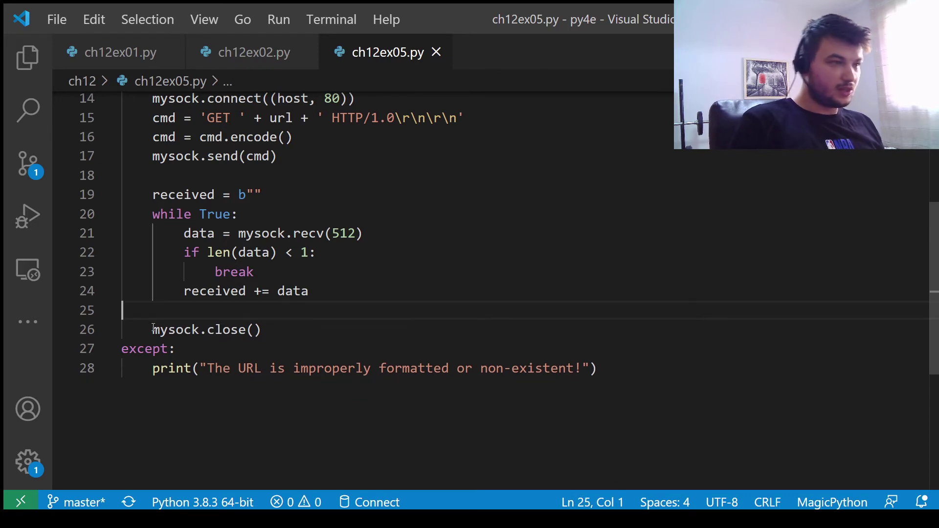
Step: Highlight uses of received, reselect the \r\n\r\n request ending, and return to empty line 25
double_click(225, 291)
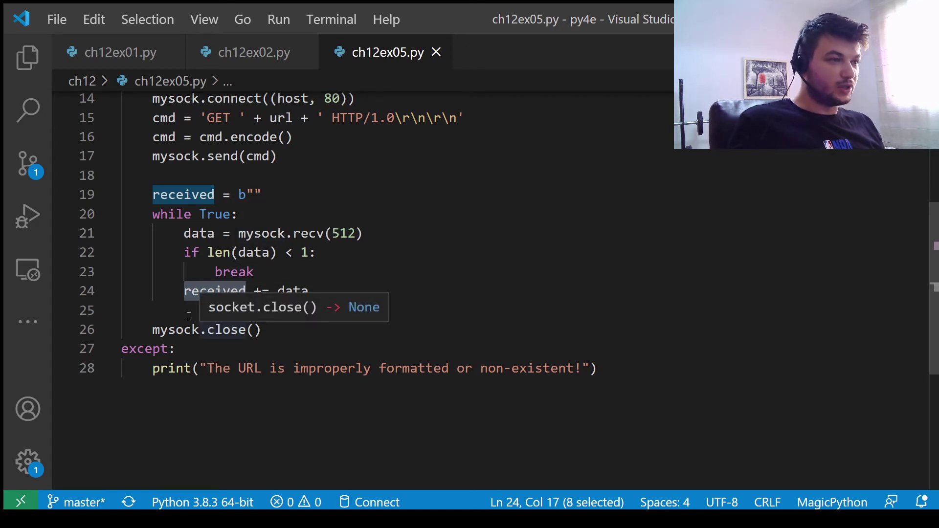
left_click(177, 314)
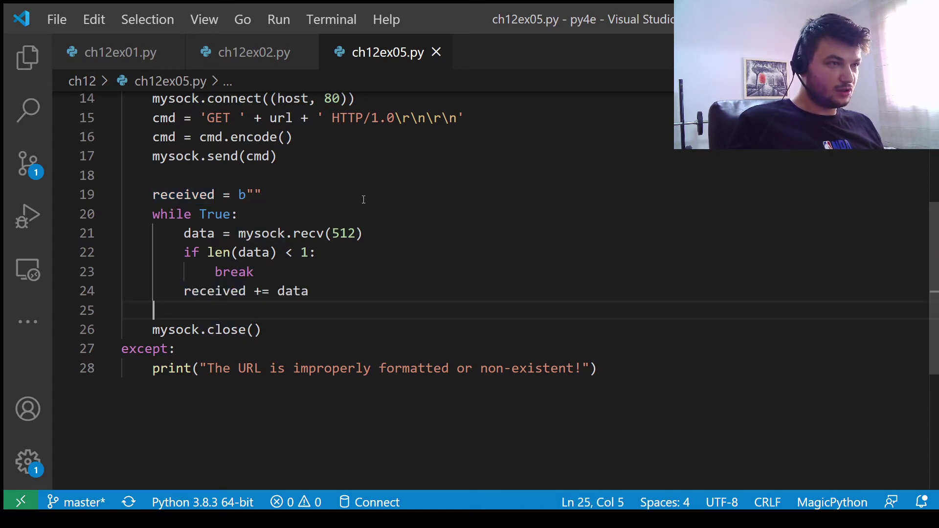
left_click_drag(394, 118, 459, 119)
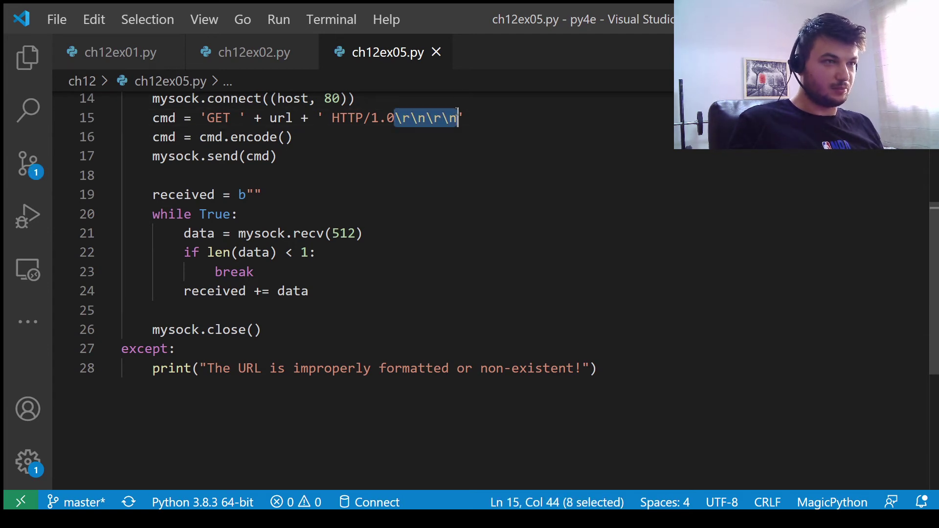
left_click(193, 317)
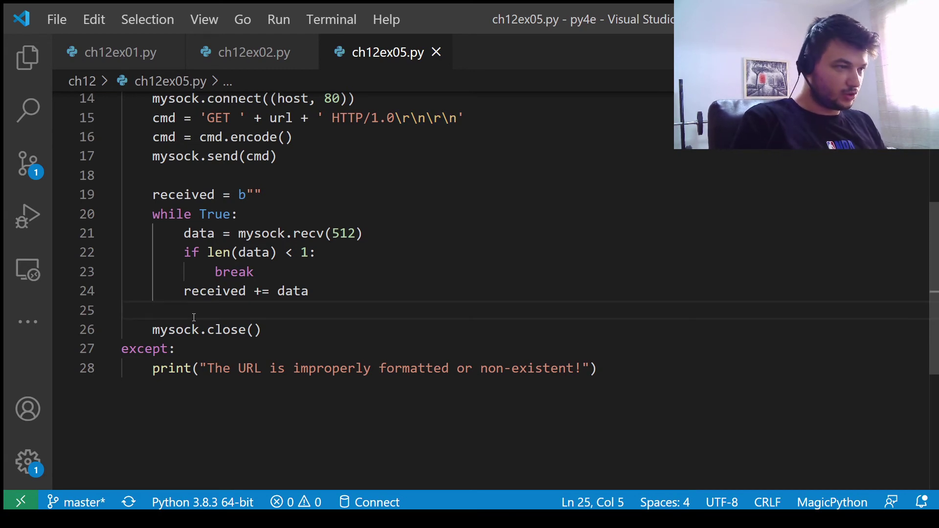
type("pos ")
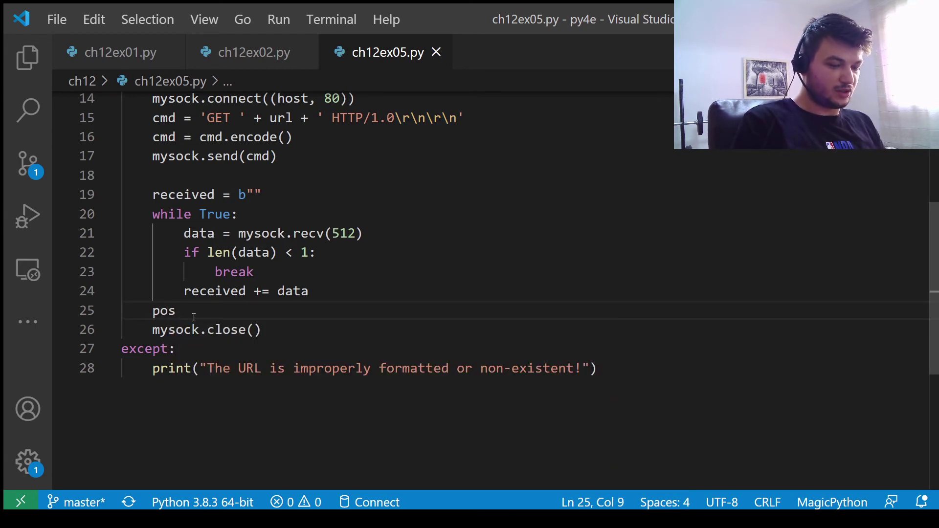
type("= ")
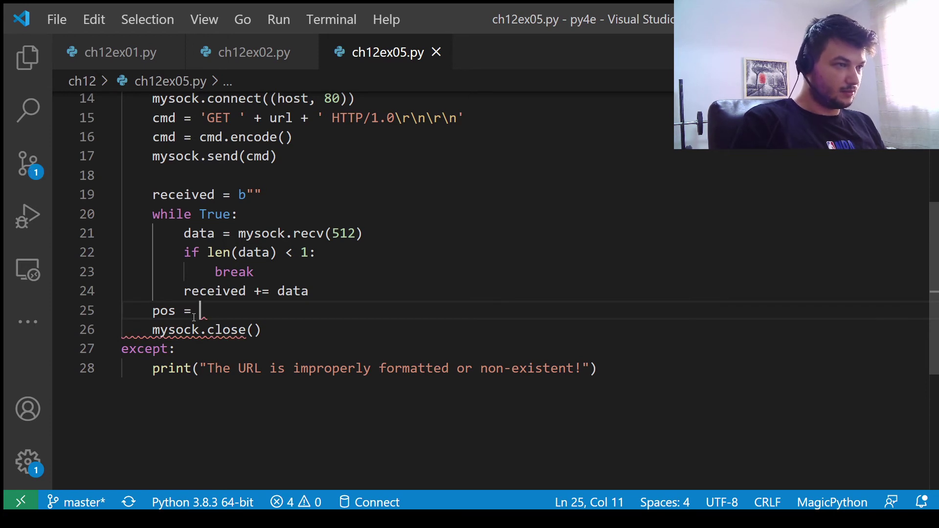
type("received")
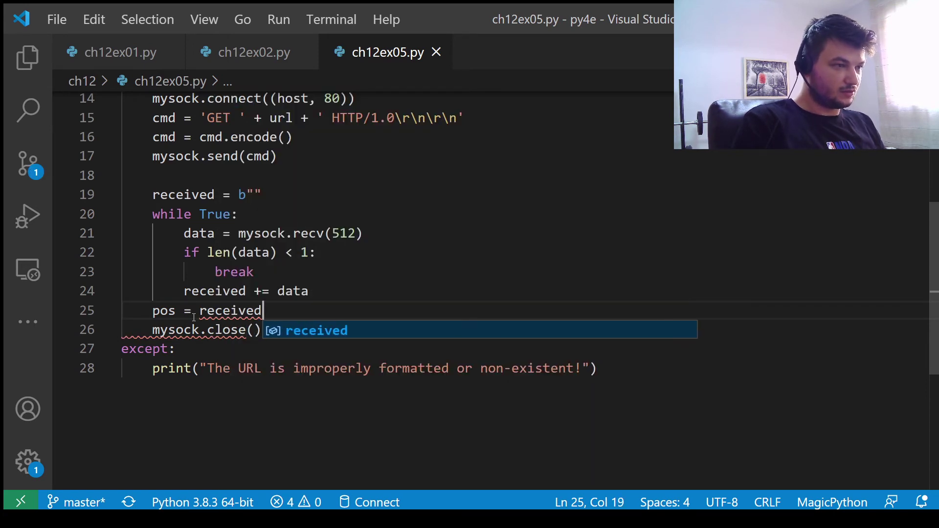
type(".find(")
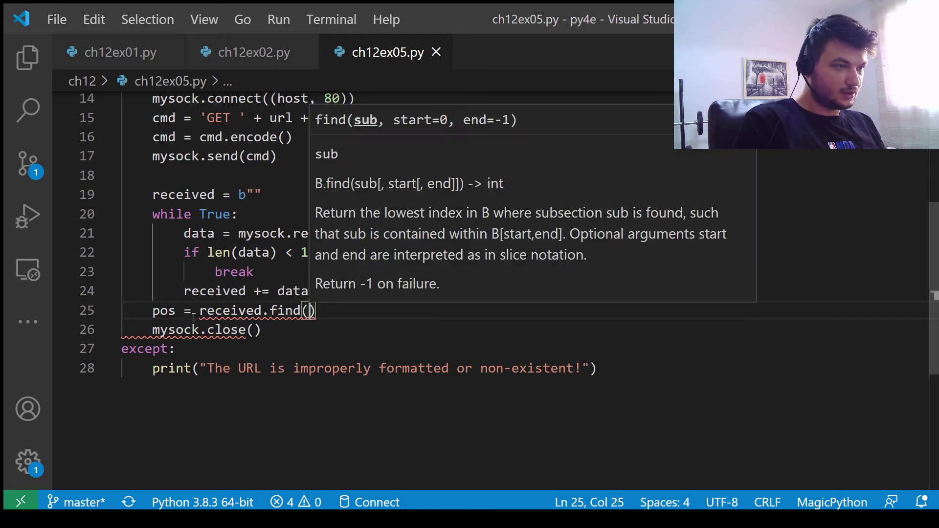
type("b")
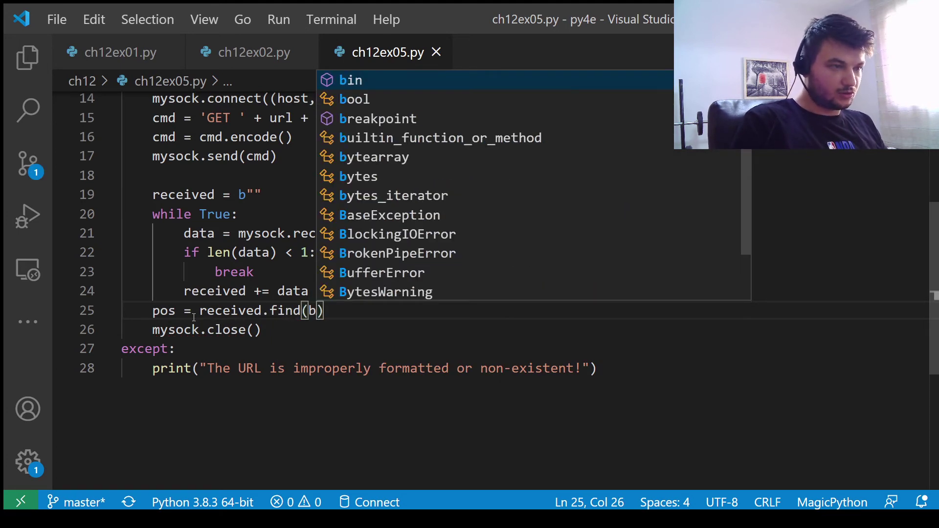
type("\"")
Step: Write pos = received.find(b"\r\n\r\n") on line 25 and start a new line below
type("http://data.pr4e.org/intro-short.txt")
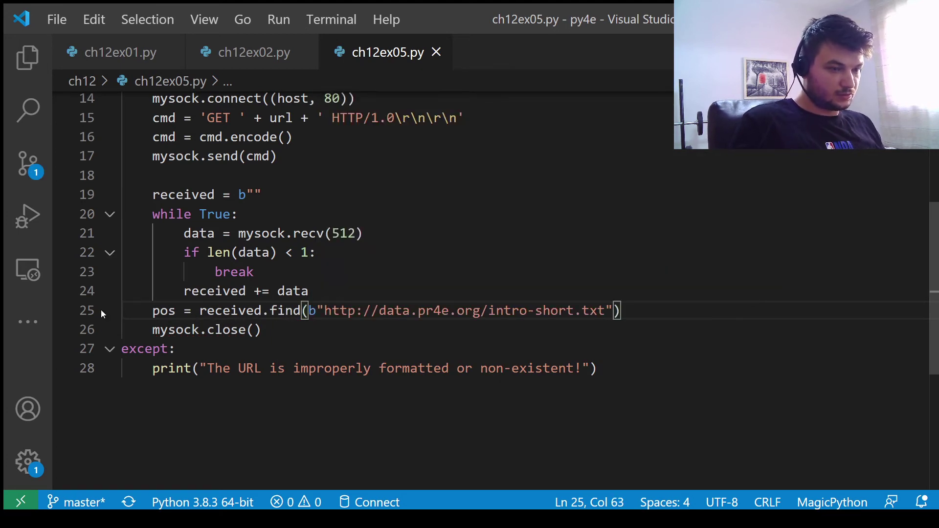
key("ctrl+z")
left_click_drag(457, 117, 395, 118)
key("ctrl+c")
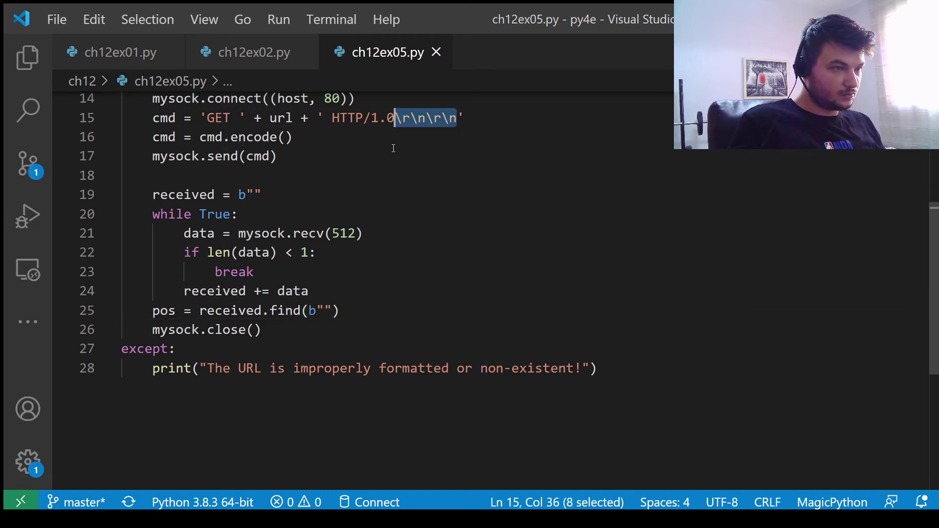
left_click(324, 310)
key("ctrl+v")
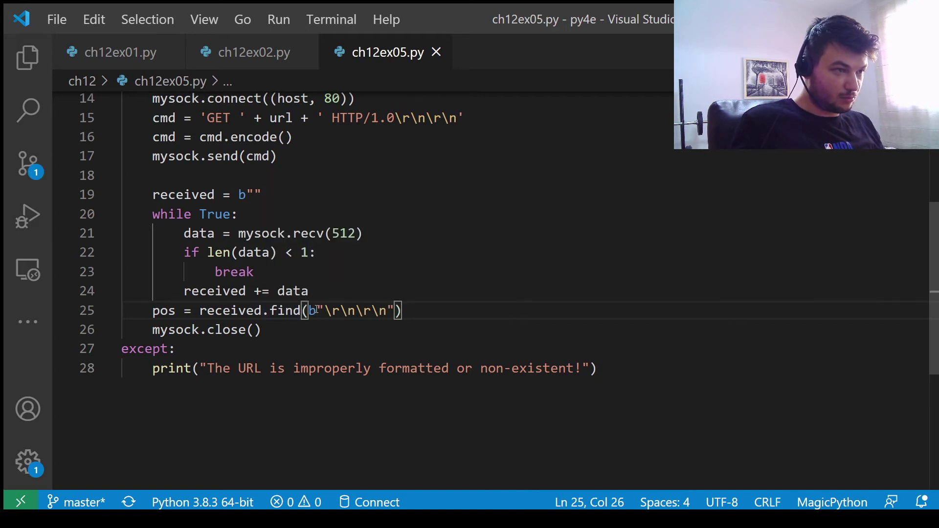
mouse_move(285, 310)
double_click(242, 312)
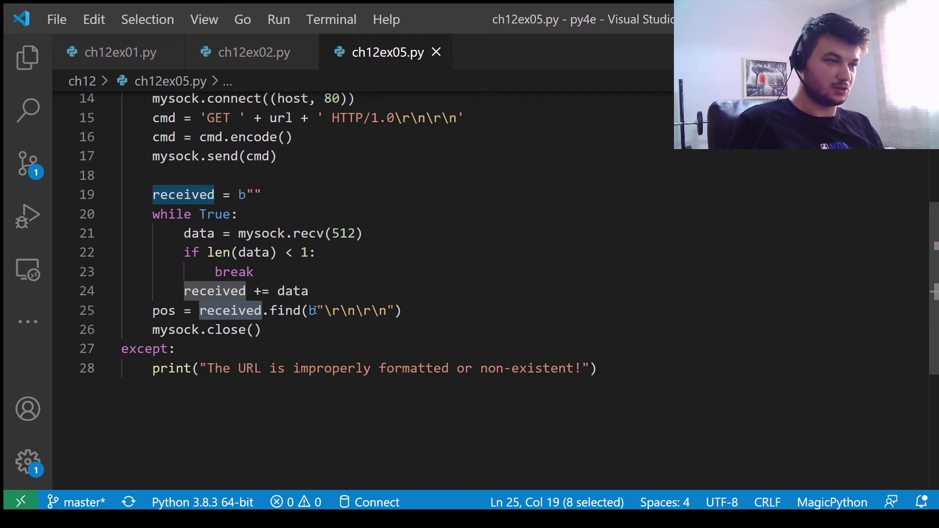
left_click(442, 308)
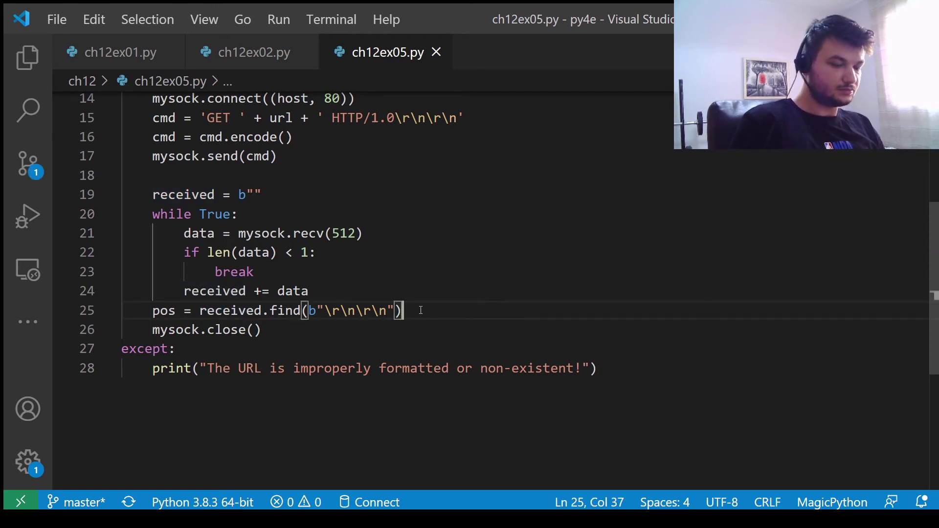
key("Return")
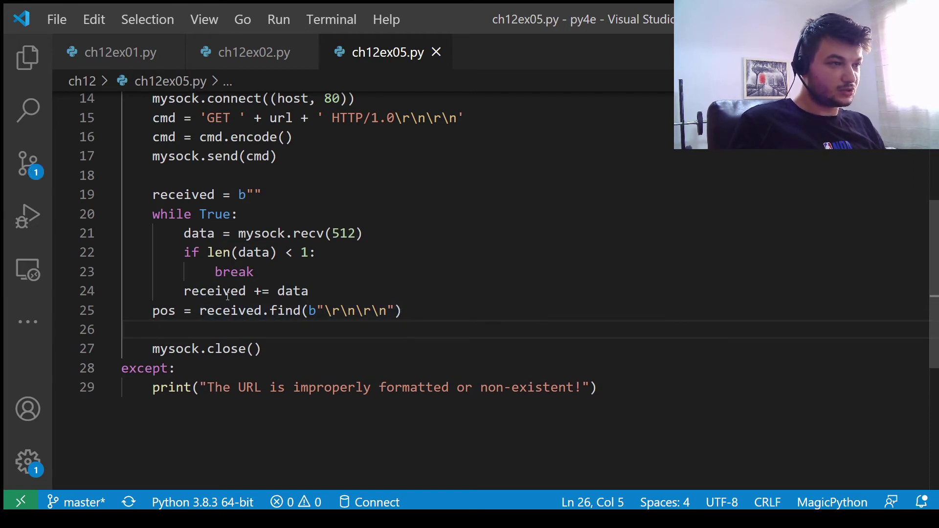
mouse_move(215, 292)
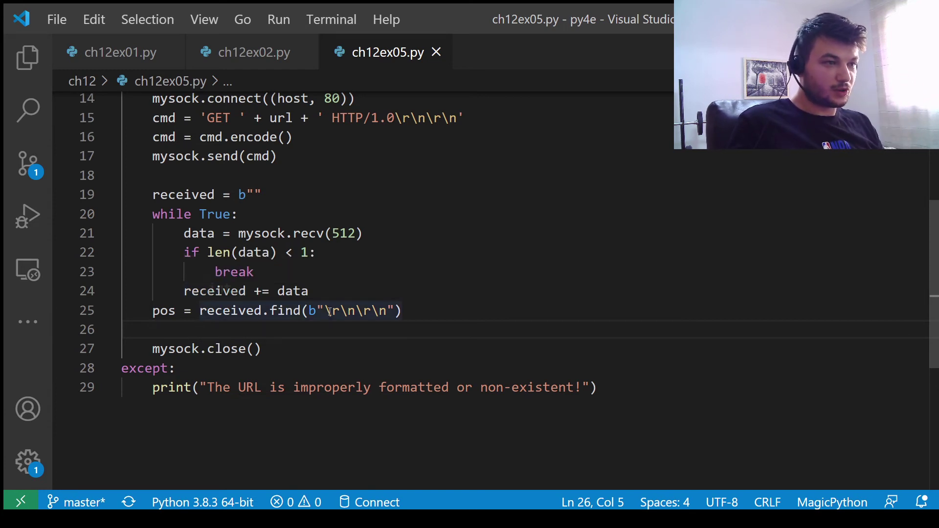
Step: Inspect the characters of the \r\n\r\n separator, then return to empty line 26
left_click_drag(325, 311, 389, 310)
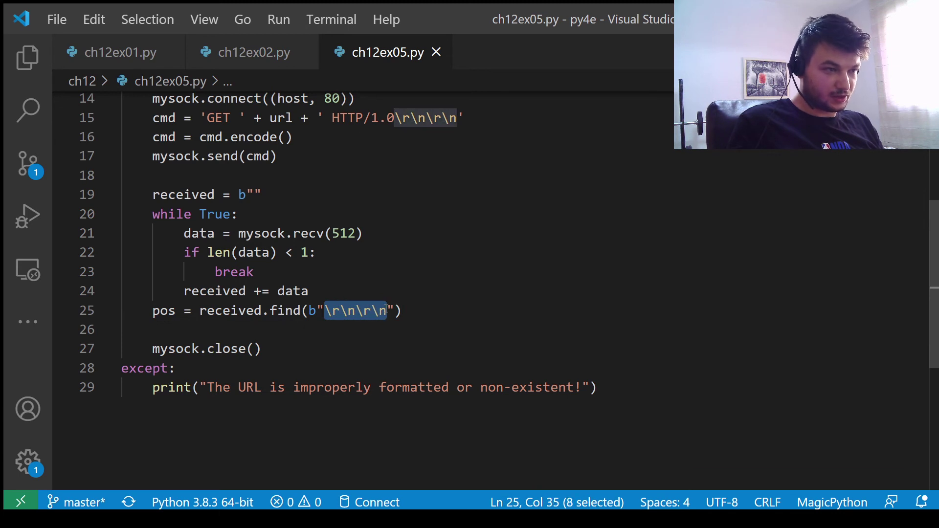
left_click(325, 310)
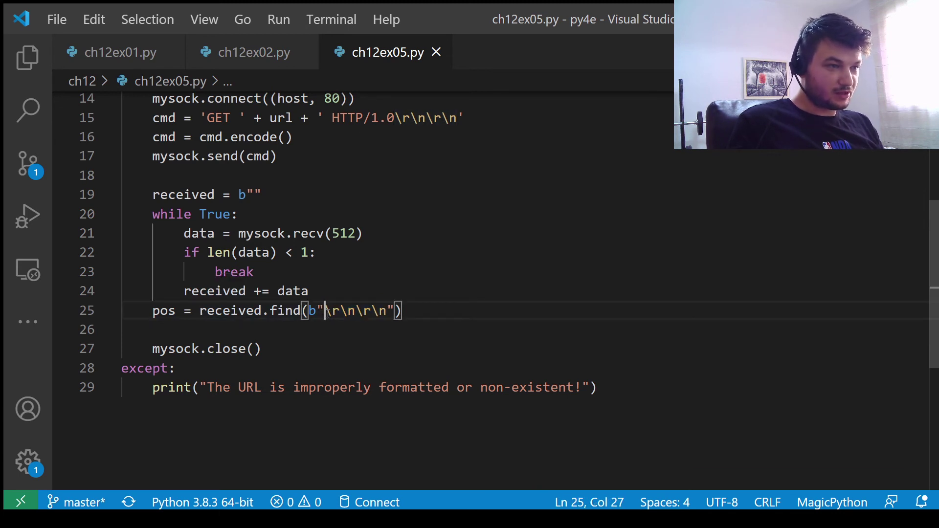
left_click_drag(325, 311, 340, 311)
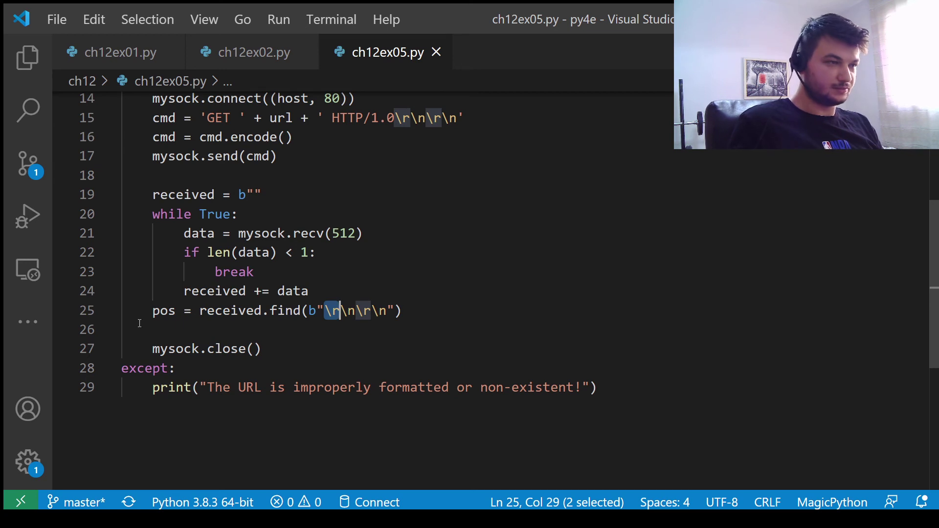
left_click(167, 328)
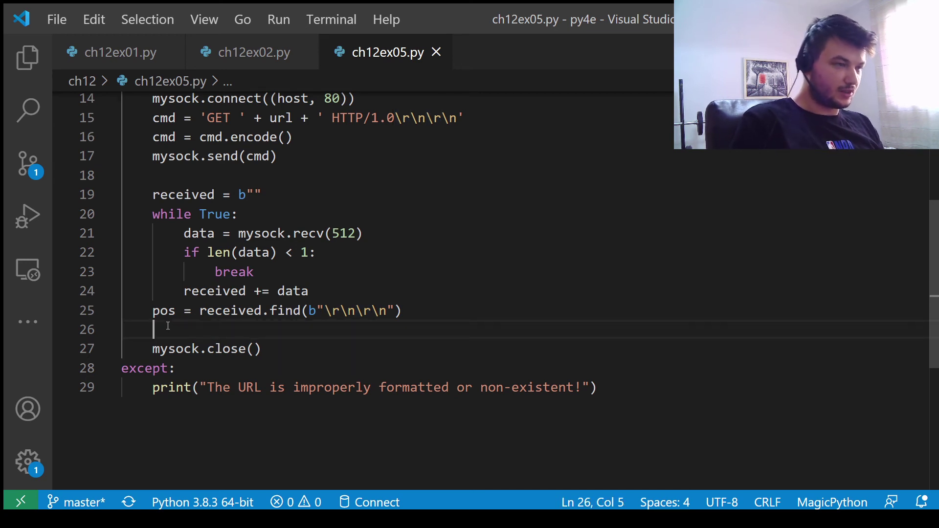
type("content")
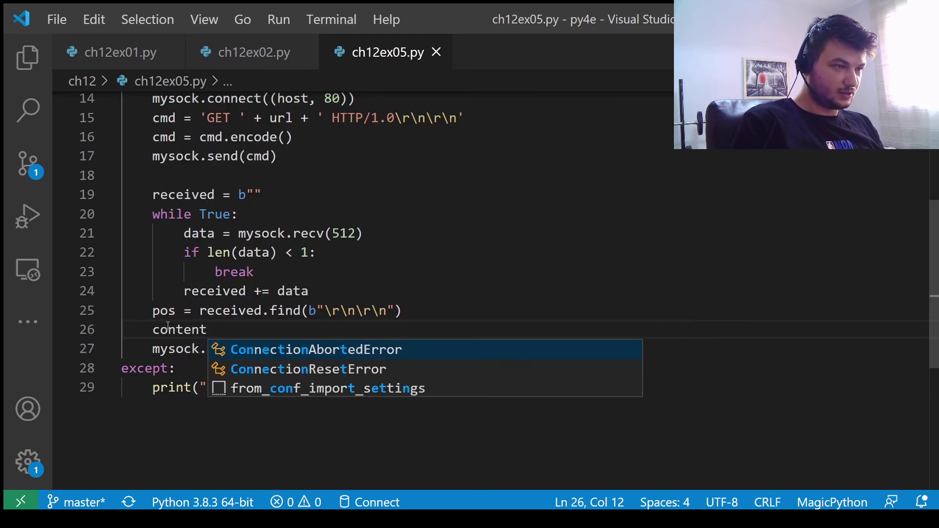
type(" = received")
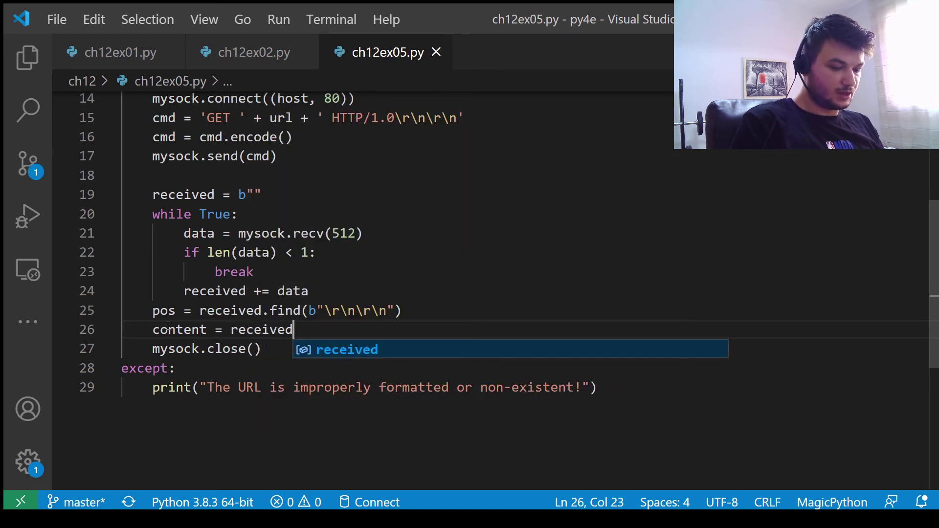
type("[po")
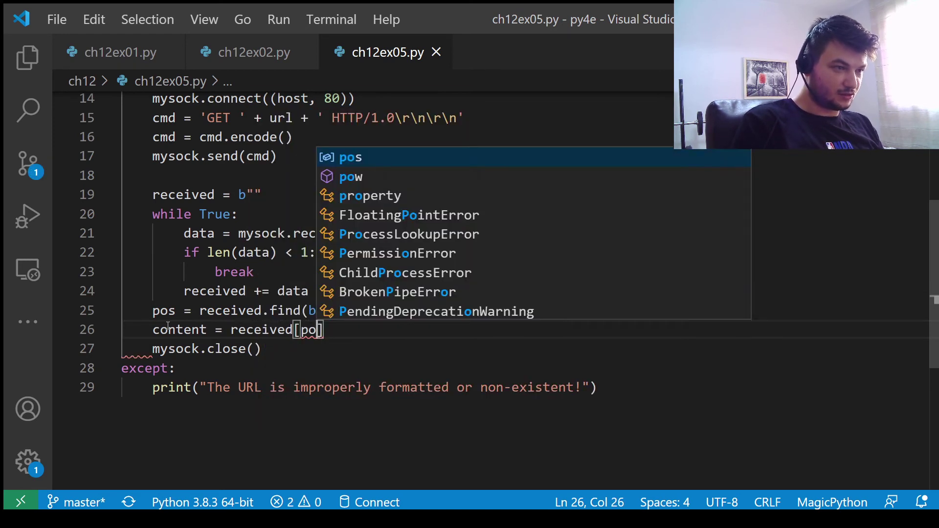
type("s+4")
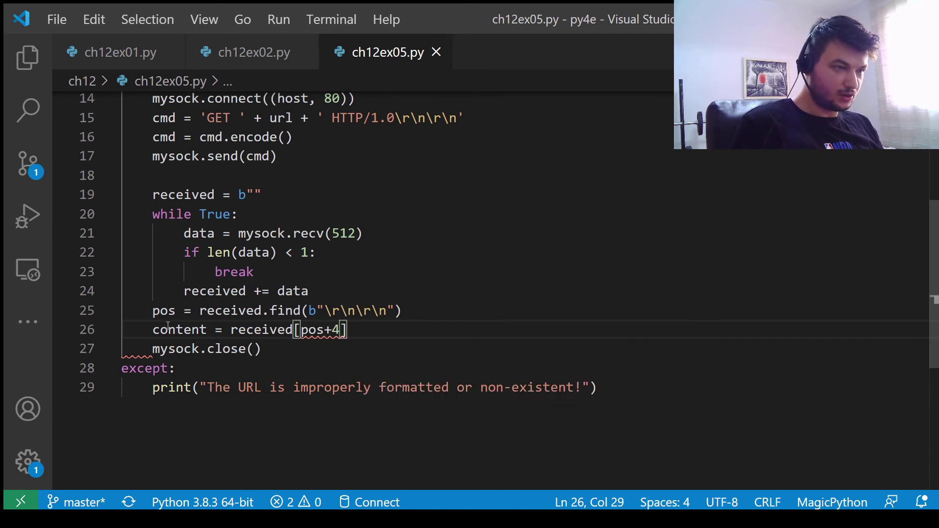
Step: Write content = received[pos+4:].decode() on line 26, skipping the four separator characters
left_click_drag(324, 310, 389, 311)
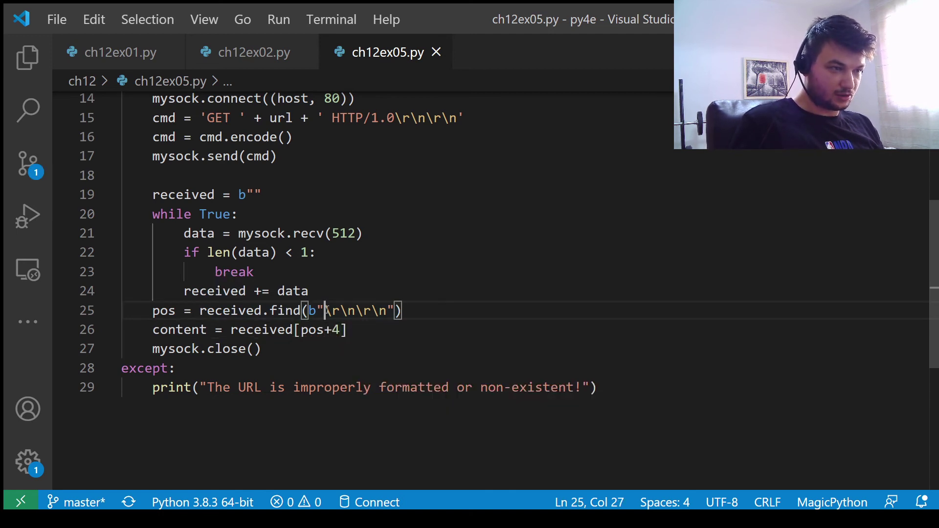
left_click(341, 330)
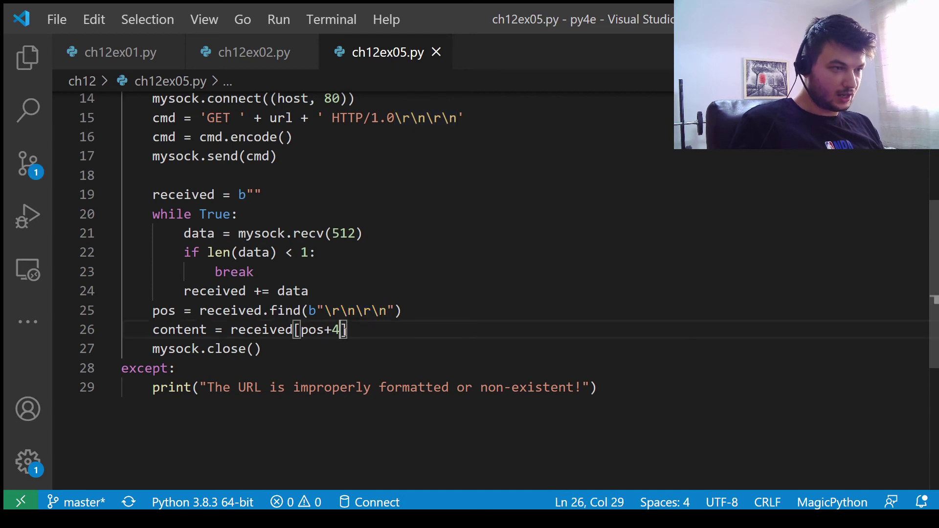
type(":")
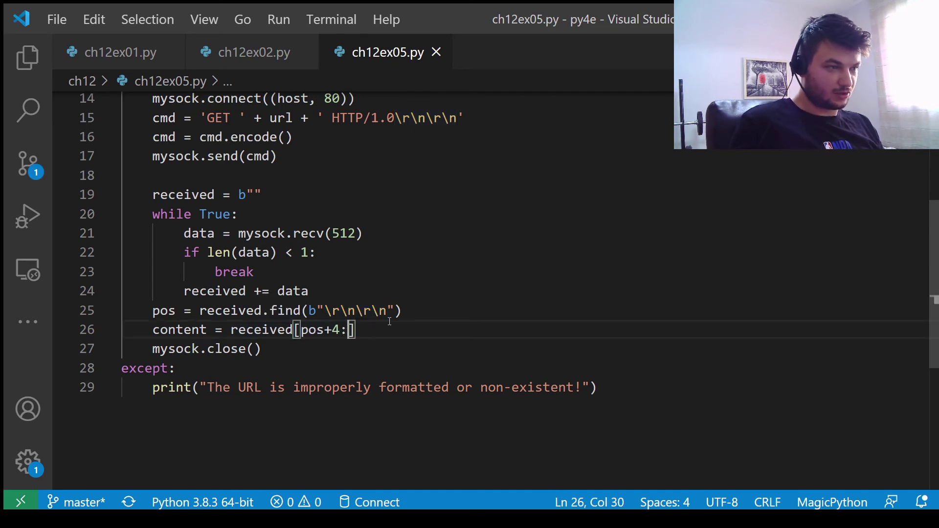
left_click(392, 329)
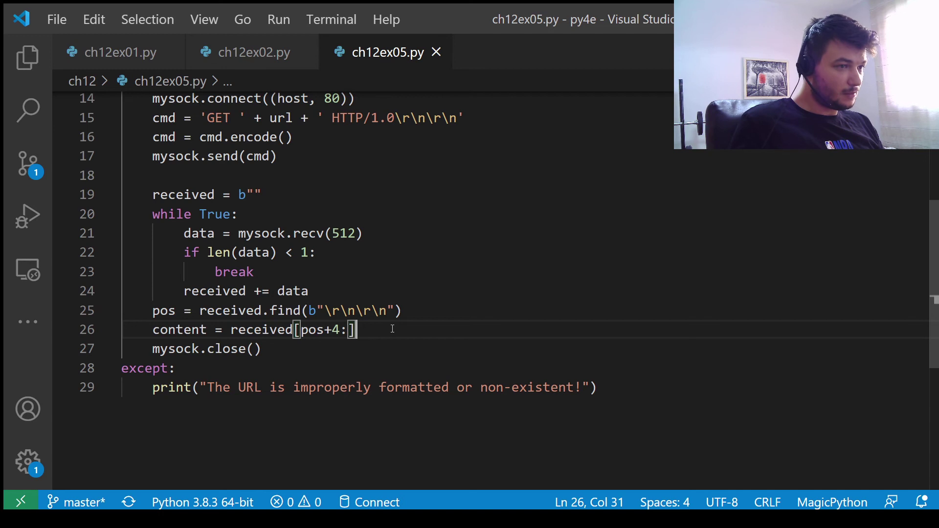
type(".de")
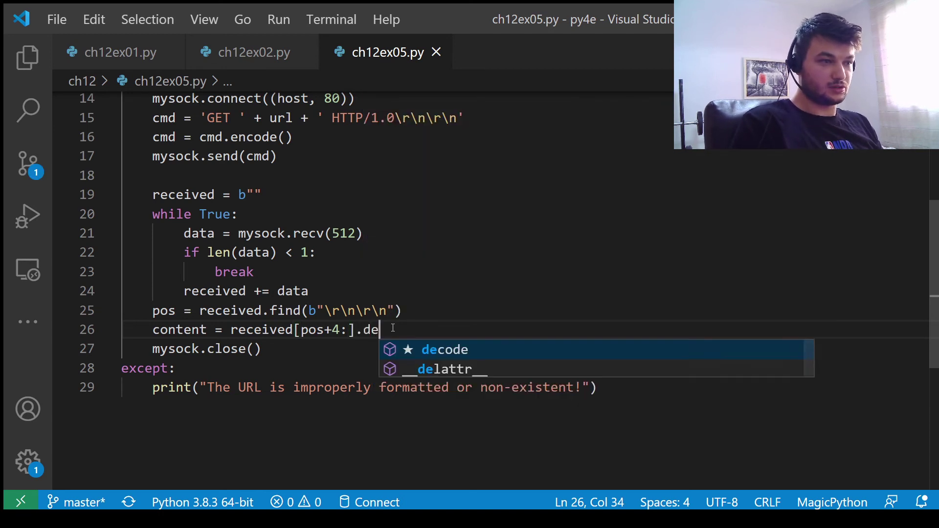
type("code(")
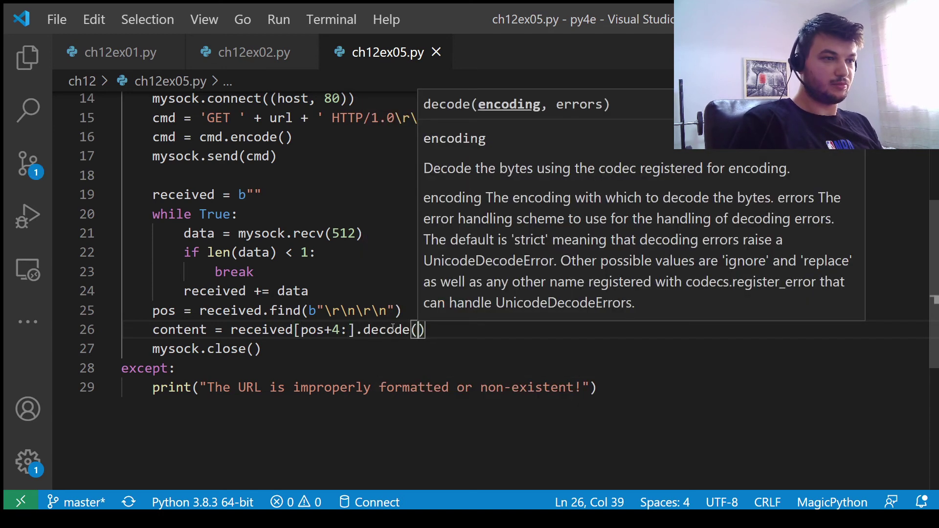
left_click(449, 331)
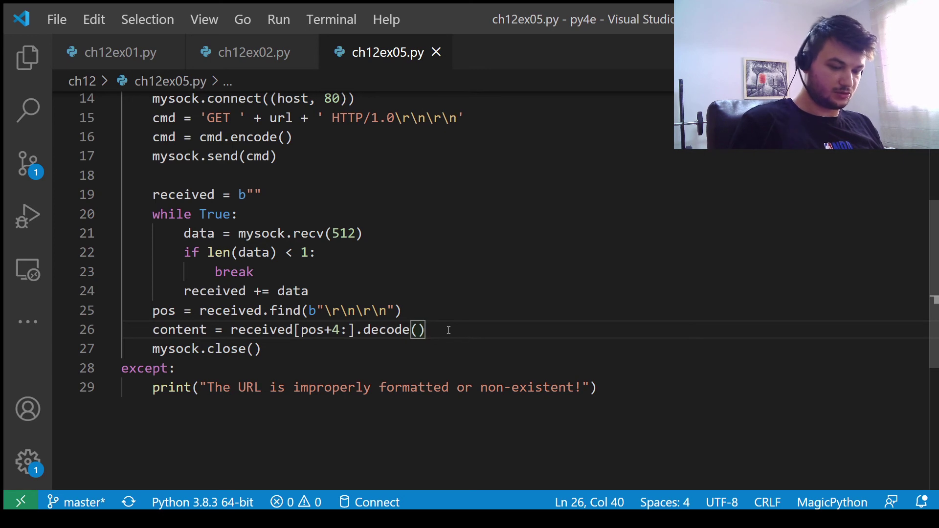
Step: Add print(content) on line 27
key("Return")
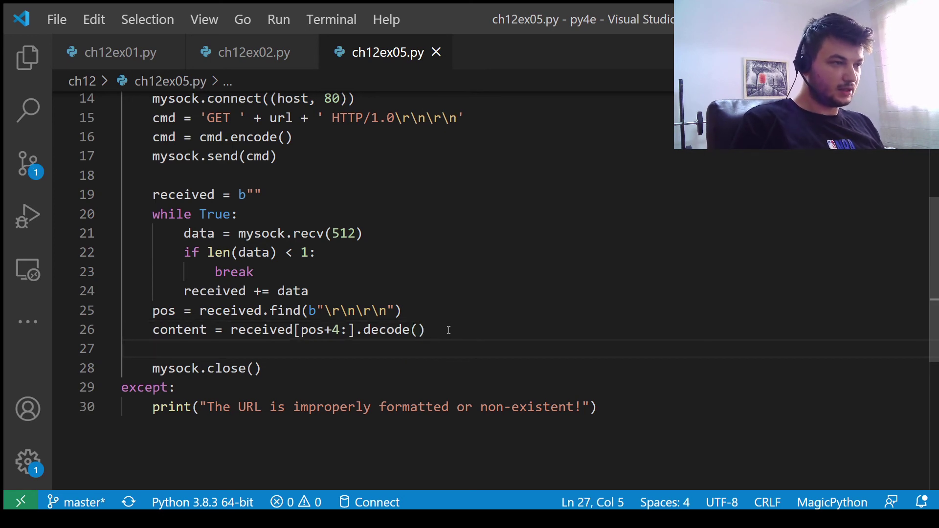
type("print(con")
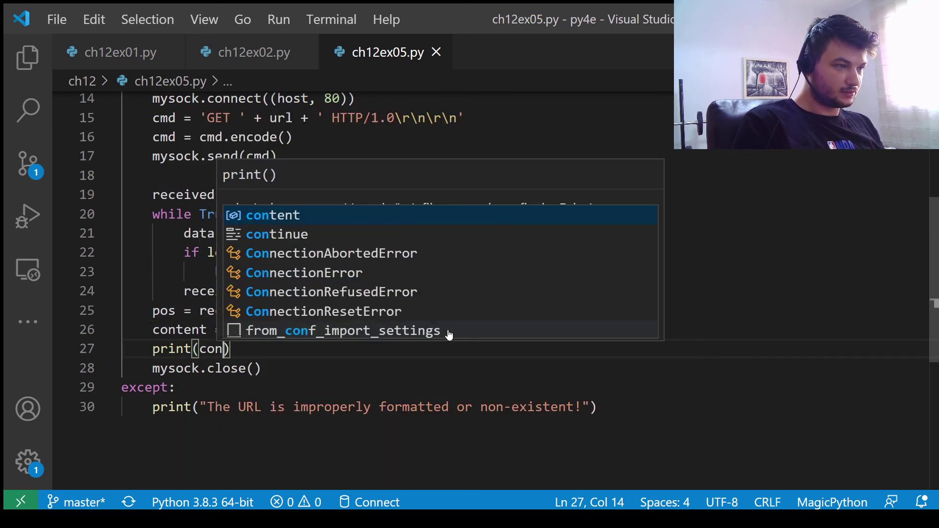
type("tent")
left_click(476, 336)
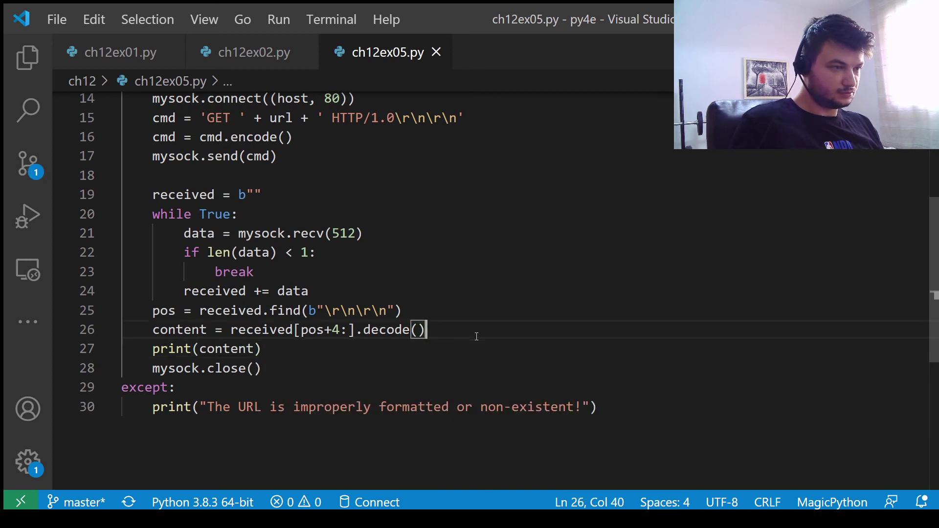
left_click(499, 352)
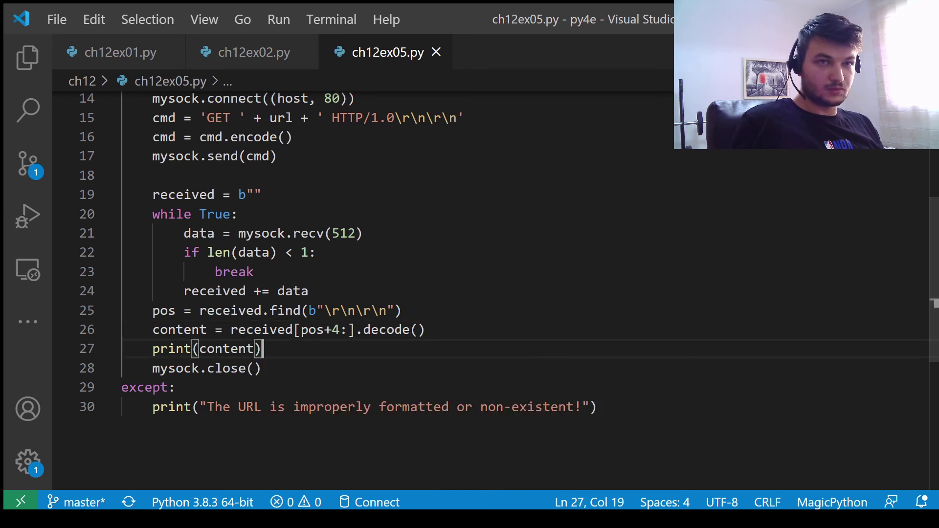
Step: Run the script on the intro-short.txt test URL and enlarge the terminal to view the output
key("ctrl+F5")
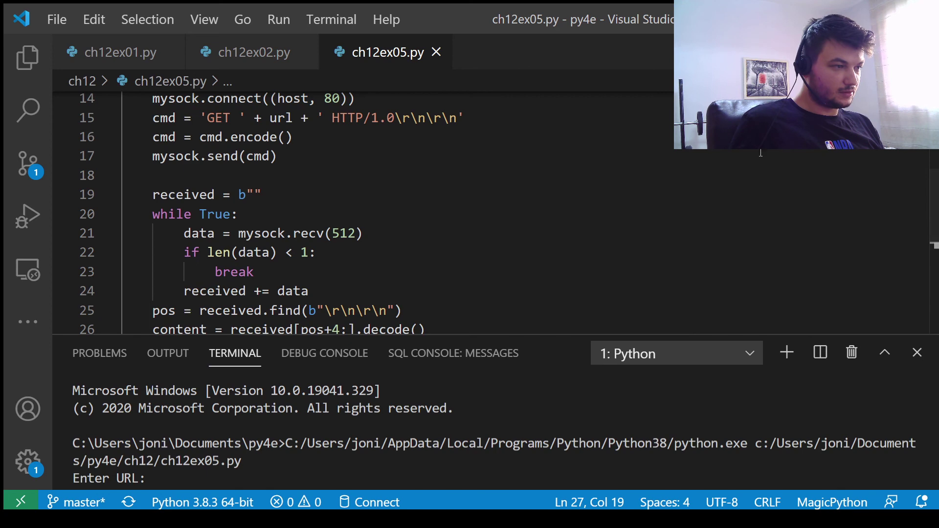
scroll(401, 136, "up", 1)
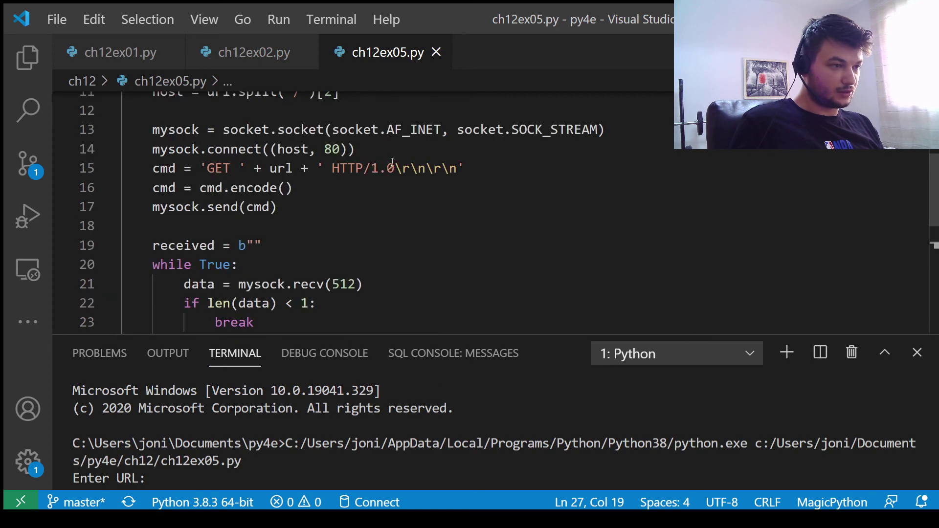
scroll(392, 162, "up", 3)
left_click_drag(508, 127, 215, 127)
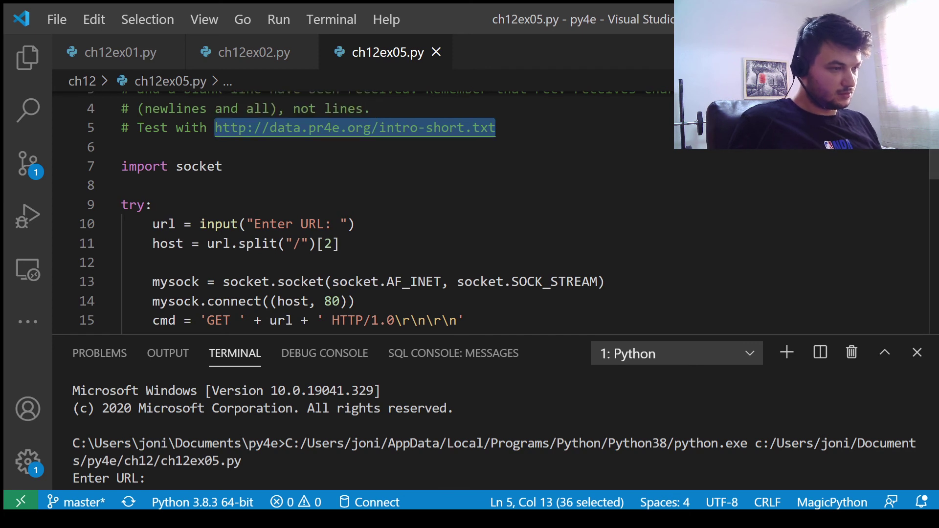
left_click(168, 479)
type("http://data.pr4e.org/intro-short.txt")
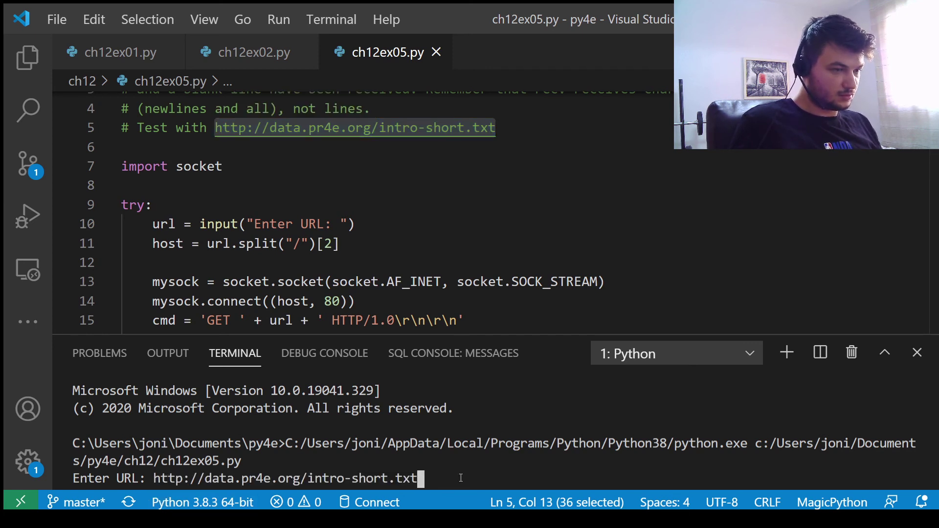
key("Return")
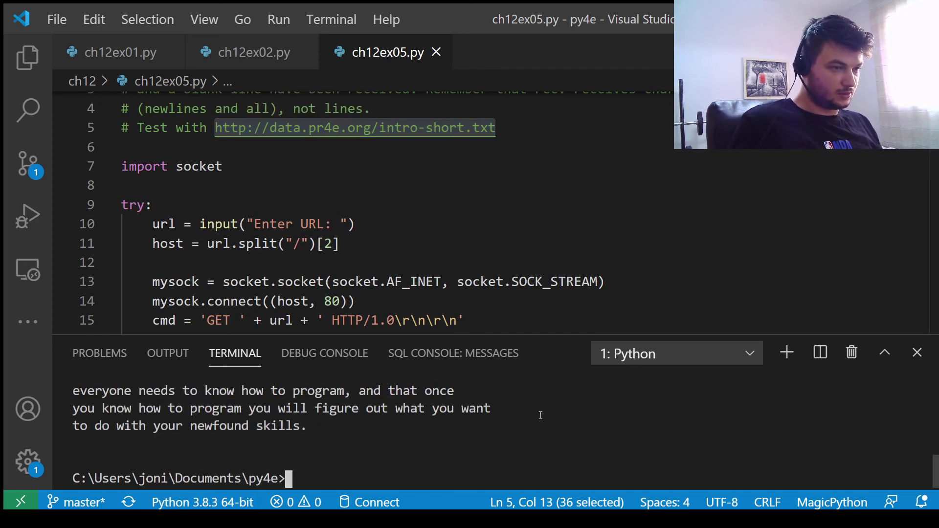
left_click_drag(567, 337, 559, 198)
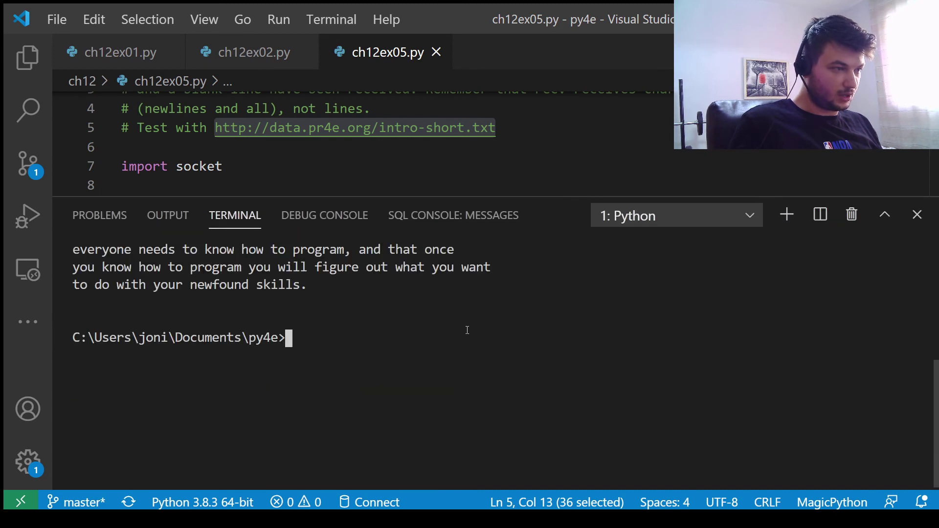
scroll(420, 341, "down", 2)
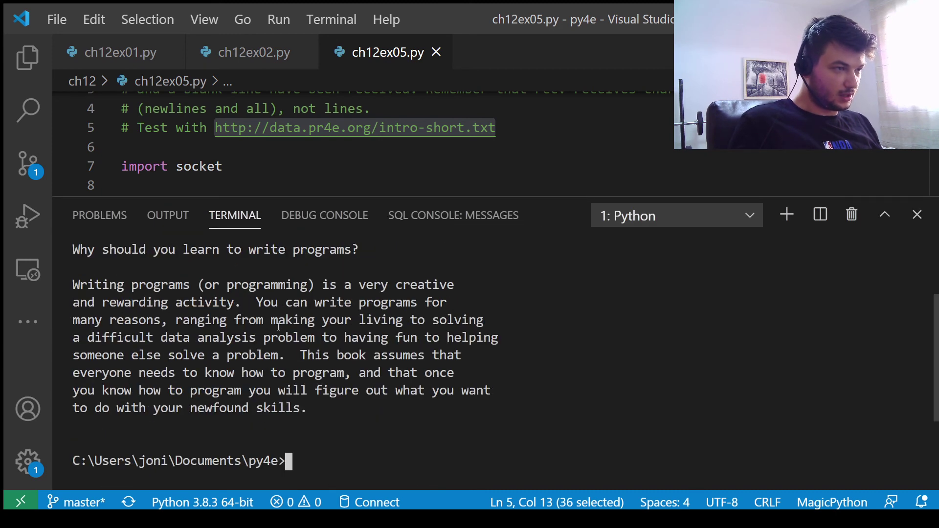
scroll(273, 325, "up", 2)
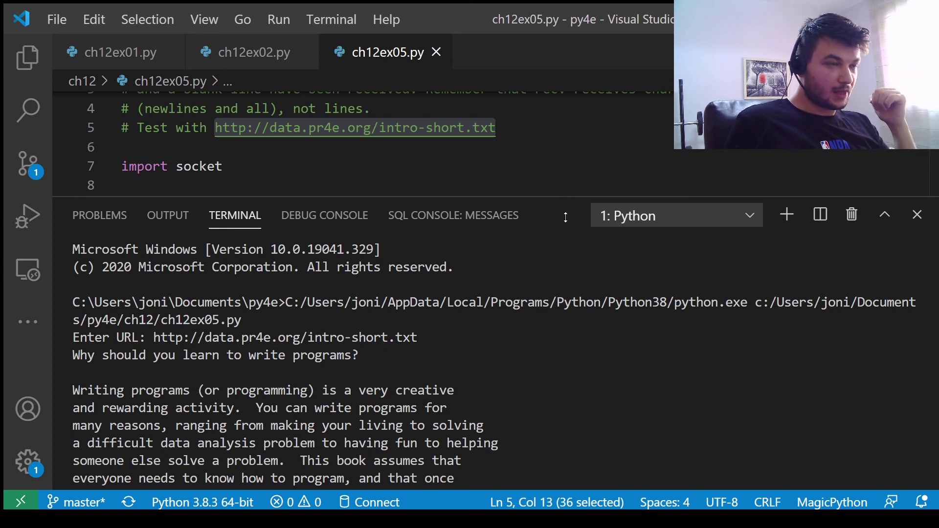
left_click_drag(566, 217, 565, 351)
scroll(418, 262, "up", 1)
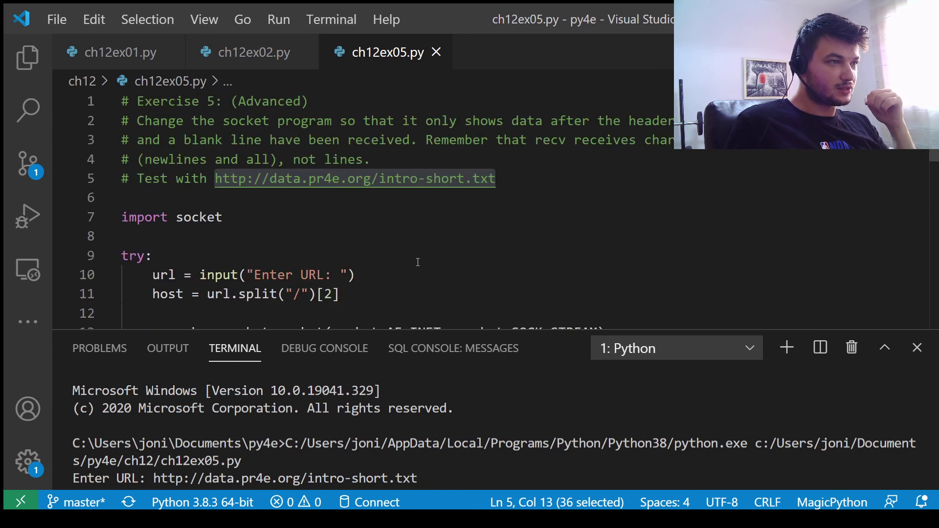